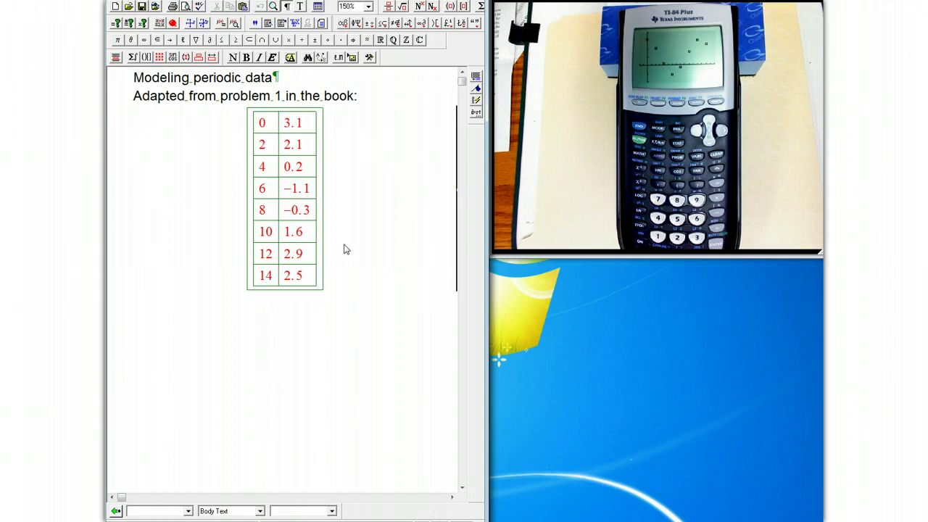
- Start a new empty paragraph below the eight-row data table
{"action": "key", "text": "Return"}
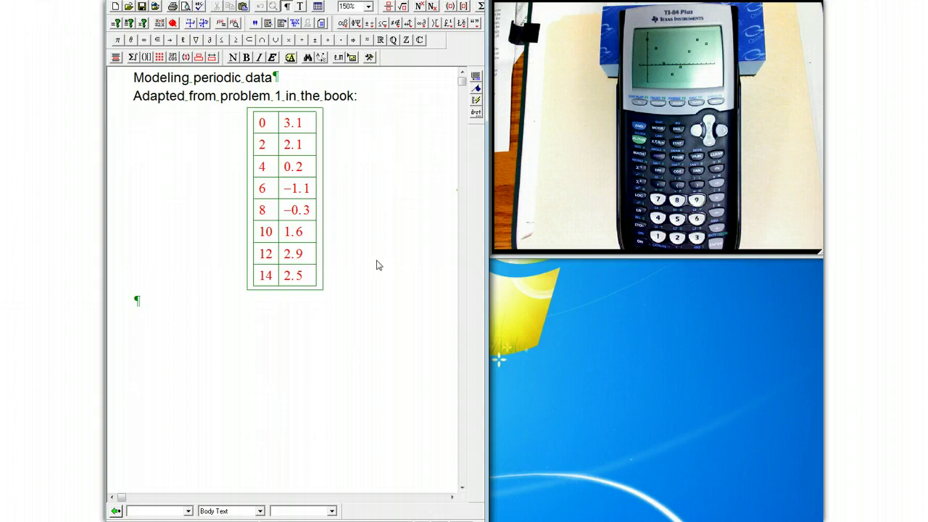
- Enter the centred model y = a cos(b(x − c)) + d, then begin a new paragraph
{"action": "key", "text": "ctrl+d"}
{"action": "type", "text": "y = a cos("}
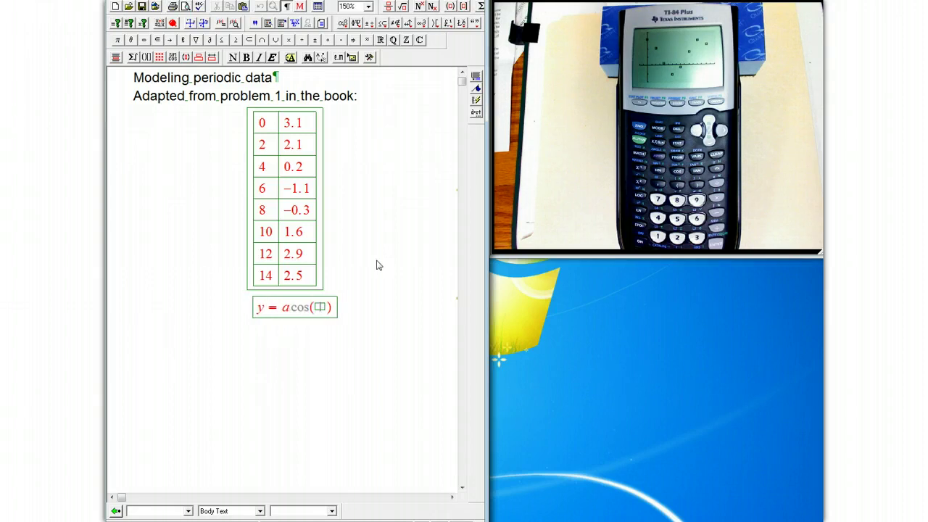
{"action": "type", "text": "bx + c) "}
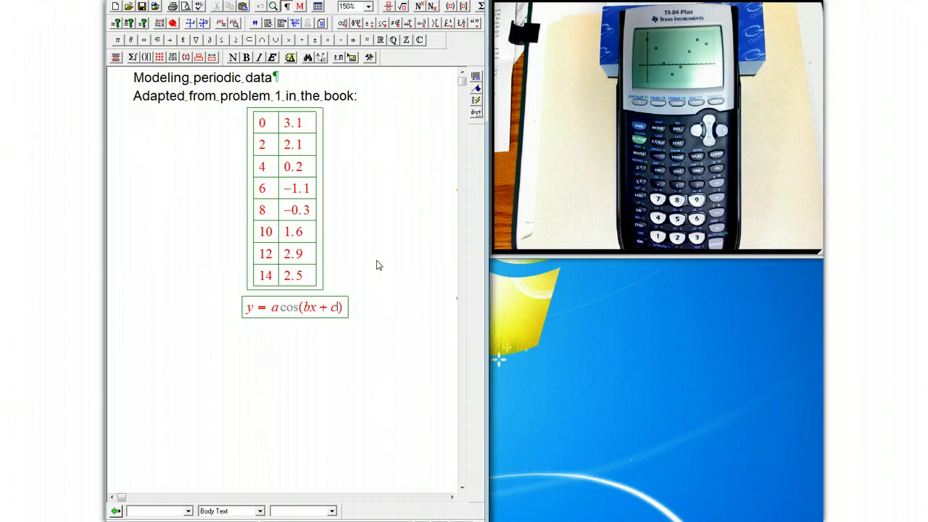
{"action": "type", "text": "+ d"}
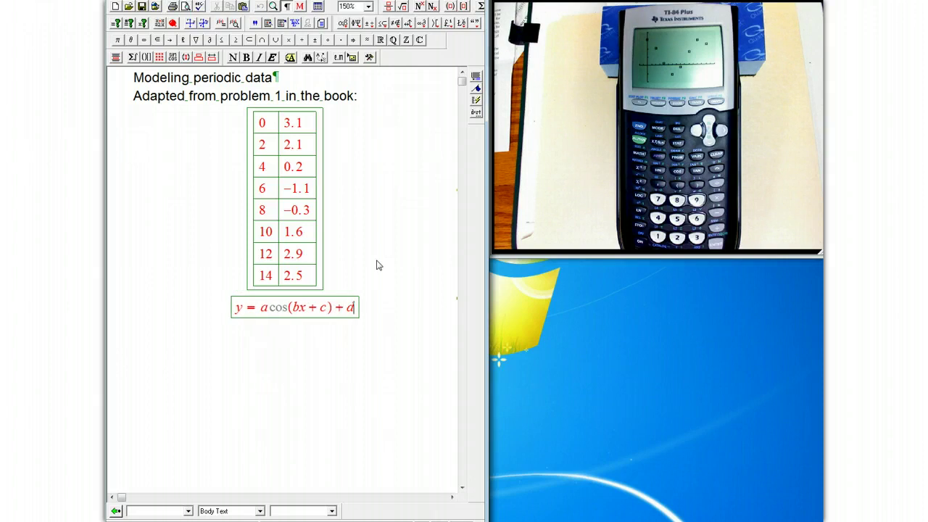
{"action": "key", "text": "Left"}
{"action": "key", "text": "Left"}
{"action": "key", "text": "Left"}
{"action": "key", "text": "Left"}
{"action": "key", "text": "Left"}
{"action": "key", "text": "Left"}
{"action": "key", "text": "shift+Right"}
{"action": "key", "text": "shift+Right"}
{"action": "key", "text": "shift+Right"}
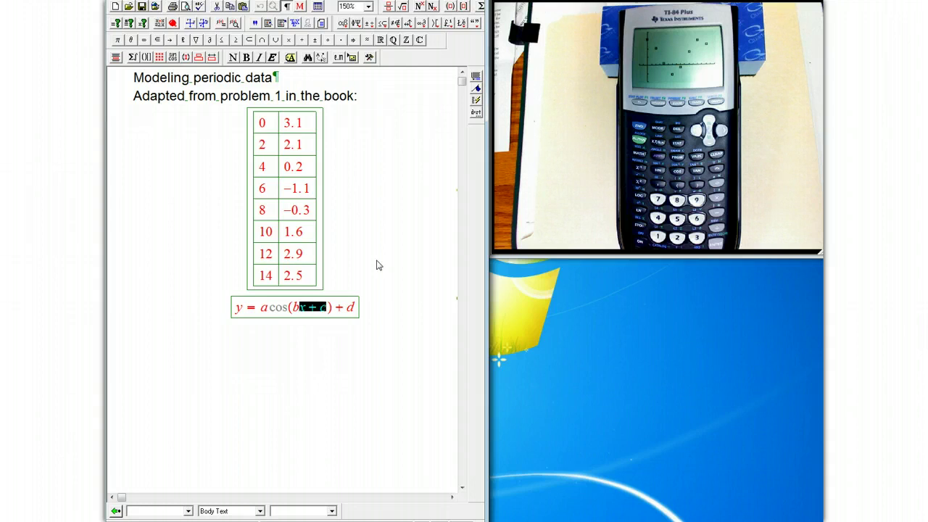
{"action": "type", "text": "("}
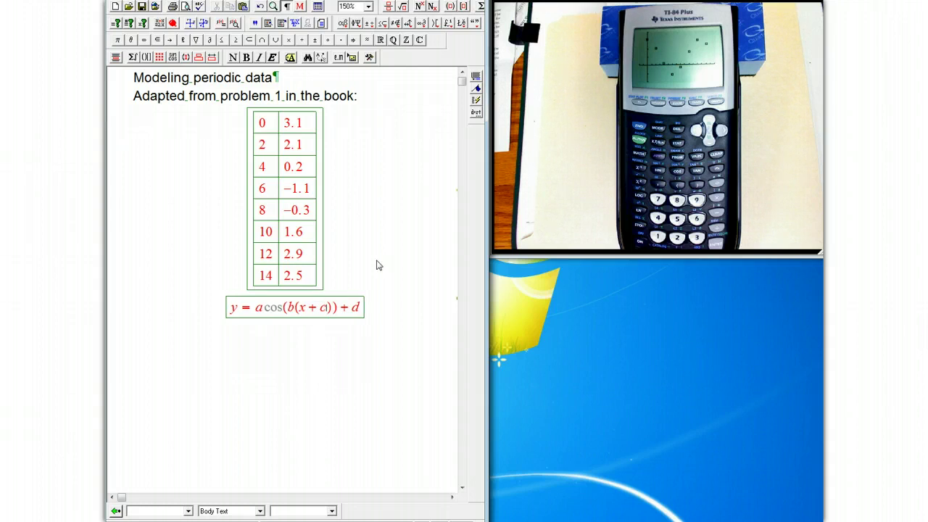
{"action": "key", "text": "BackSpace"}
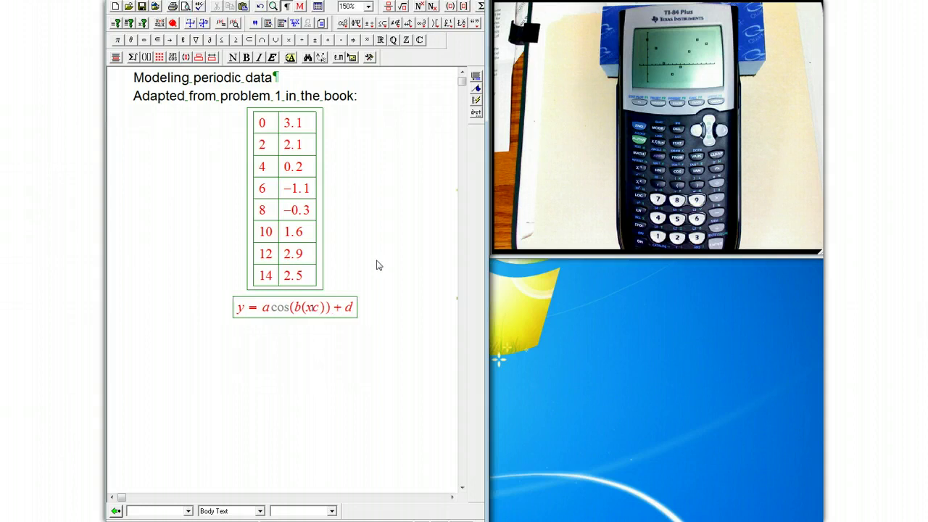
{"action": "type", "text": "-"}
{"action": "key", "text": "Right"}
{"action": "key", "text": "Right"}
{"action": "key", "text": "Right"}
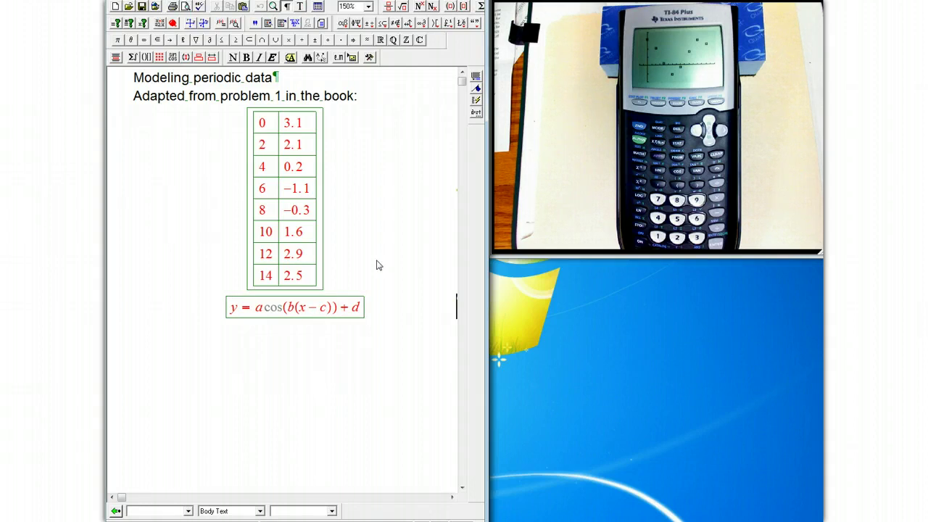
{"action": "key", "text": "Return"}
- Add a Centerline: label with a display reading d = average of max and min
{"action": "type", "text": "Centerline:"}
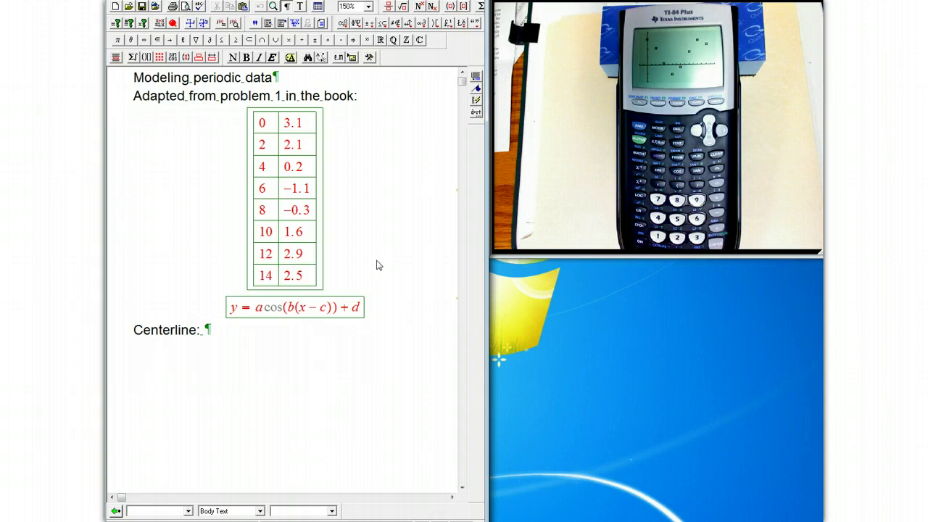
{"action": "key", "text": "ctrl+shift+Return"}
{"action": "type", "text": "d = "}
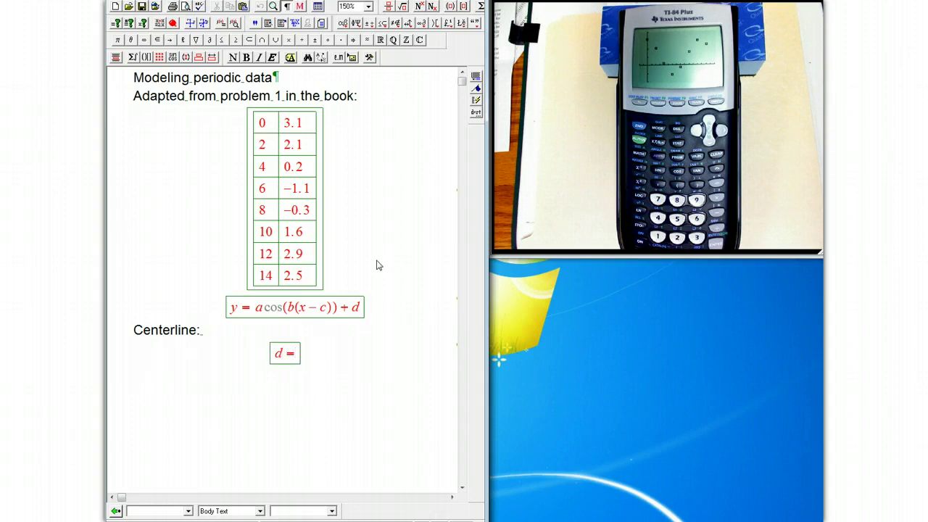
{"action": "type", "text": "averag"}
{"action": "key", "text": "BackSpace"}
{"action": "type", "text": "rage"}
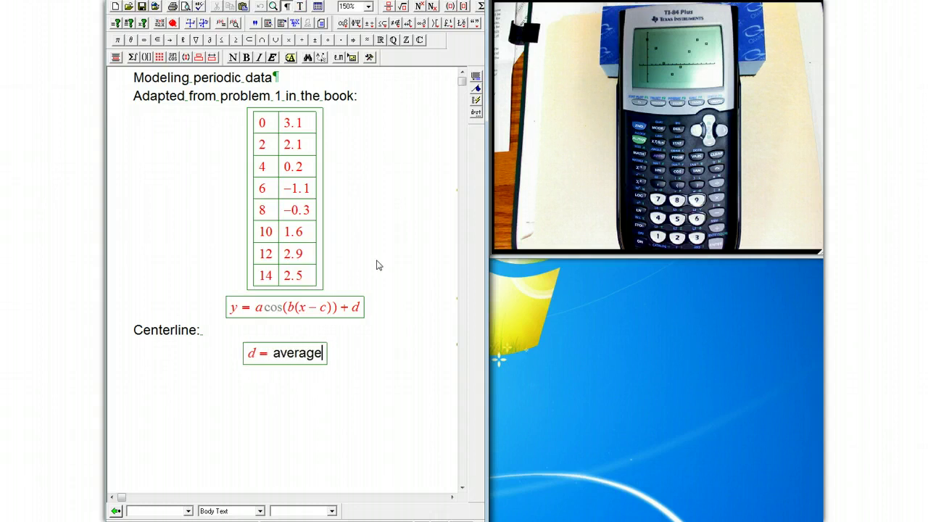
{"action": "type", "text": " of max and min"}
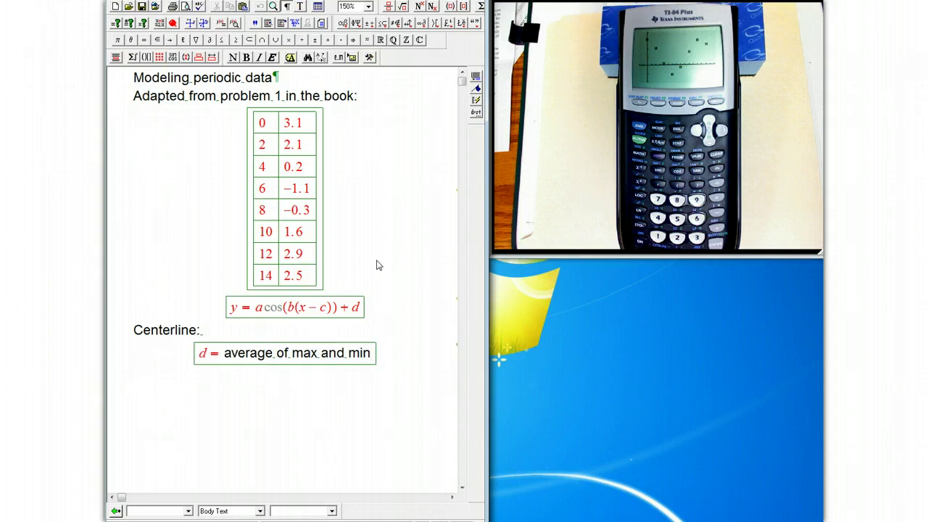
- Add rows computing d = (3.1 + (−1.1))/2 = 2/2 = 1, then type the Amplitude: heading
{"action": "key", "text": "Return"}
{"action": "type", "text": "="}
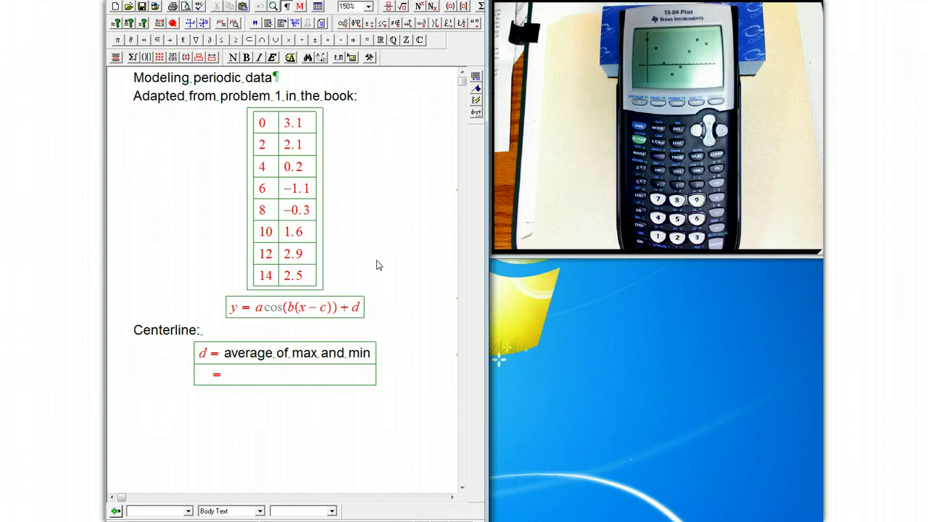
{"action": "type", "text": "3/"}
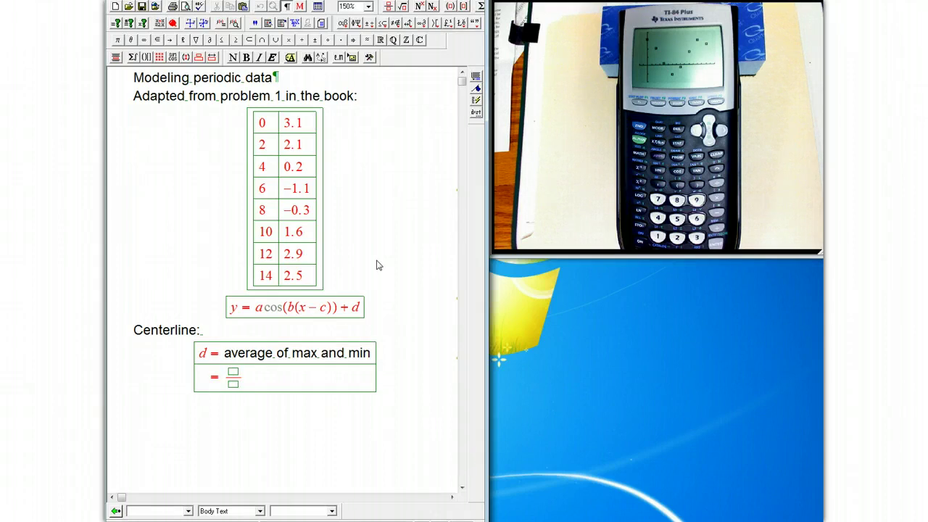
{"action": "type", "text": ".1"}
{"action": "type", "text": "+"}
{"action": "type", "text": "(-1.1)/"}
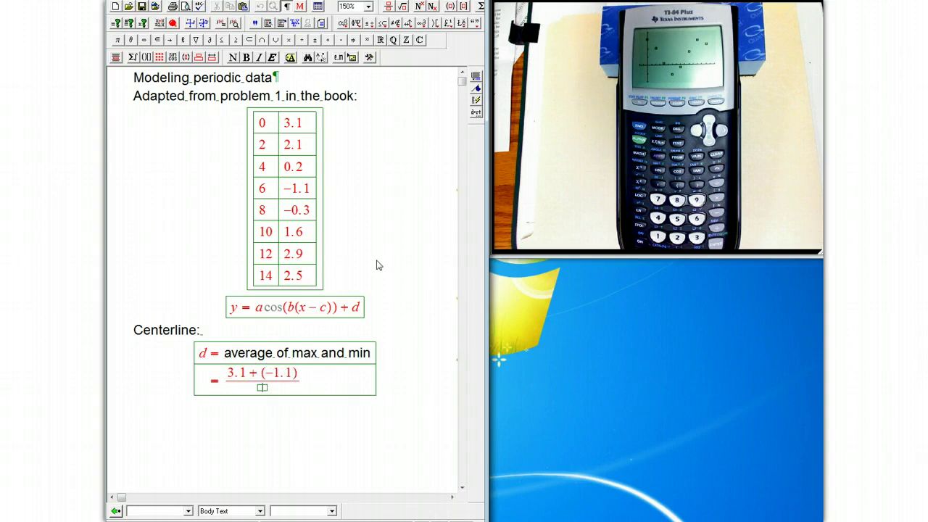
{"action": "key", "text": "Tab"}
{"action": "type", "text": "2"}
{"action": "key", "text": "Return"}
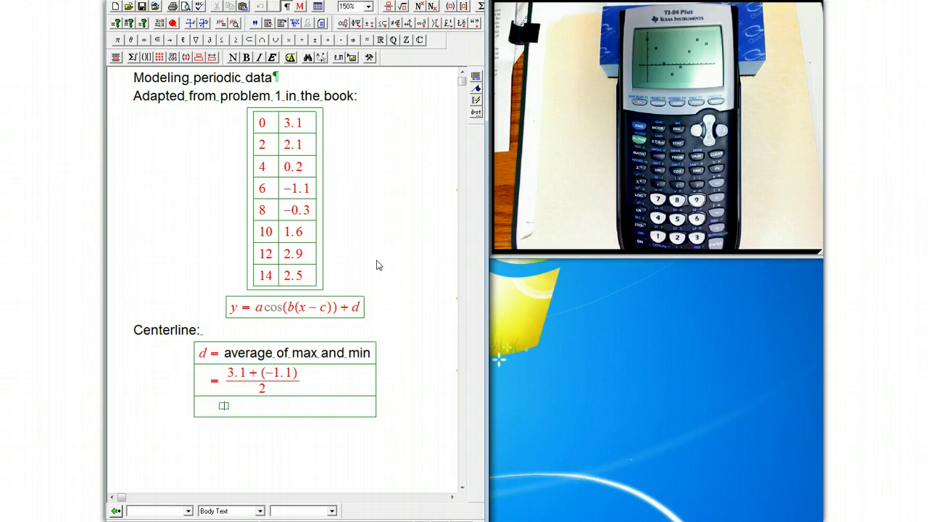
{"action": "type", "text": "= "}
{"action": "type", "text": "2/"}
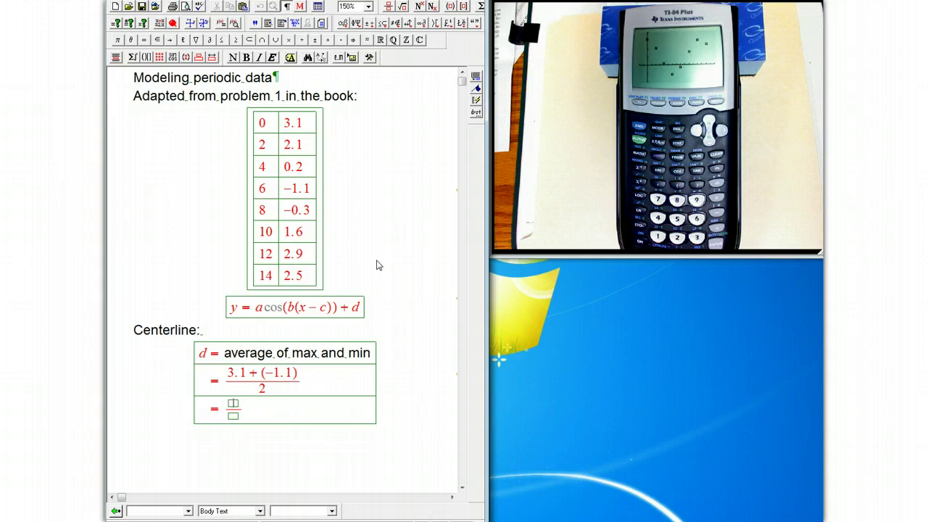
{"action": "type", "text": "2"}
{"action": "key", "text": "Return"}
{"action": "type", "text": "=1"}
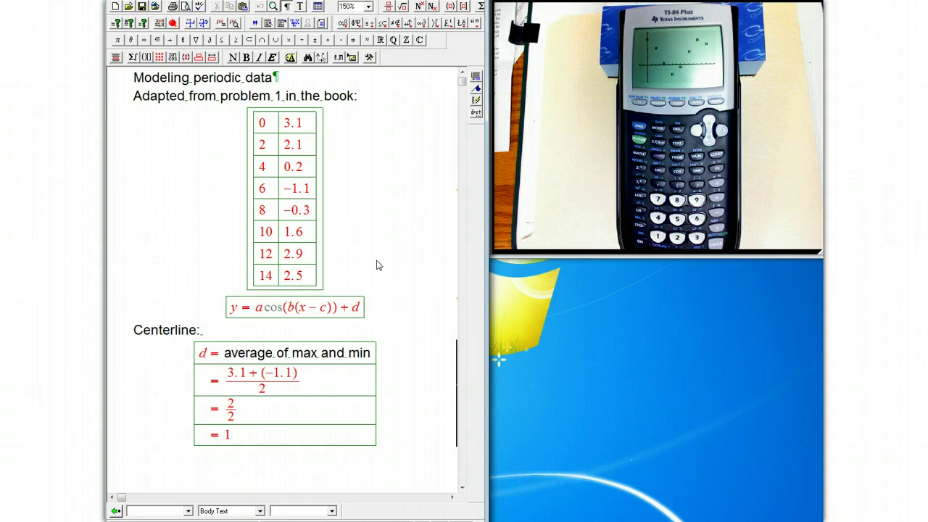
{"action": "type", "text": "Amplitu"}
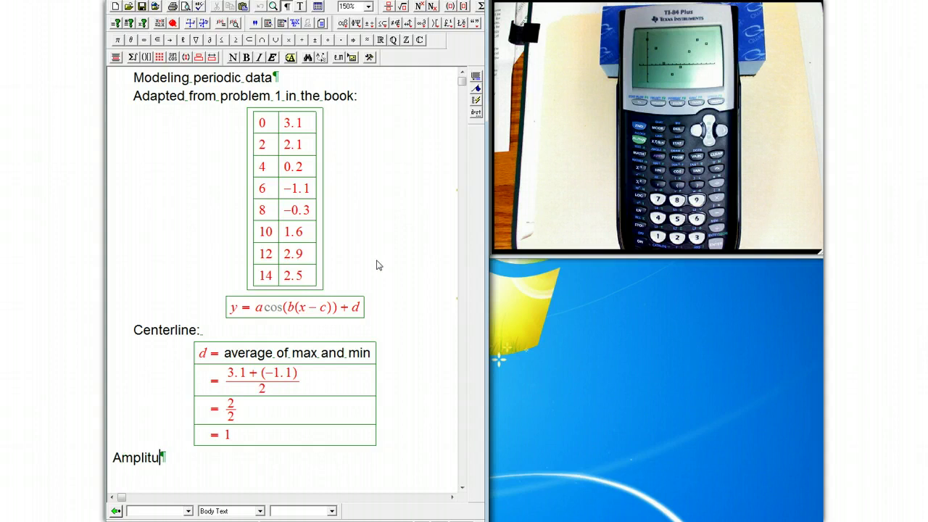
{"action": "type", "text": "de:"}
- Add an amplitude display computing A = (3.1 − (−1.1))/2 = 4.2/2 = 2.1
{"action": "key", "text": "ctrl+d"}
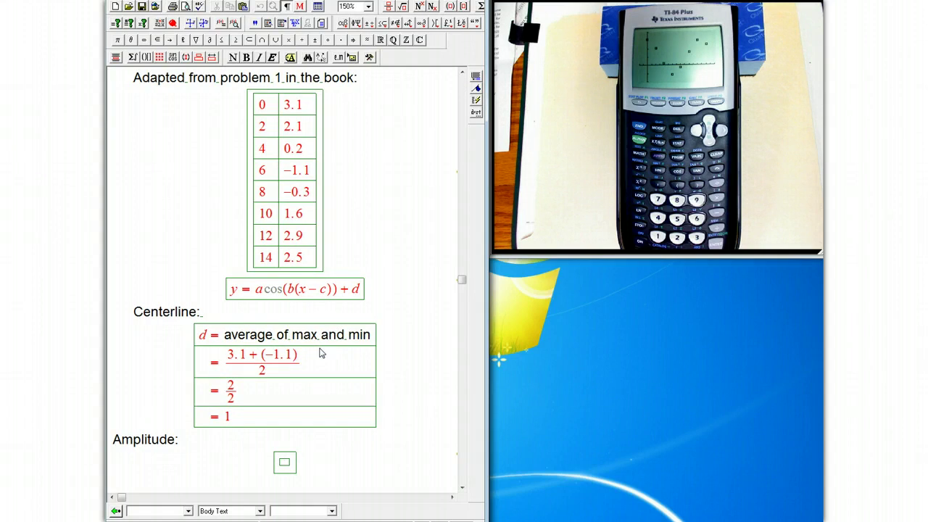
{"action": "type", "text": "A=/2"}
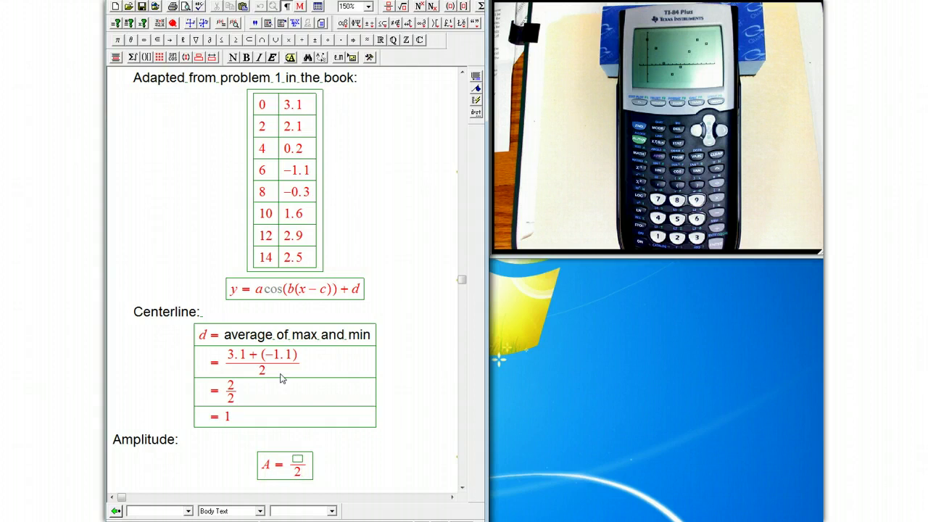
{"action": "type", "text": "3.1-"}
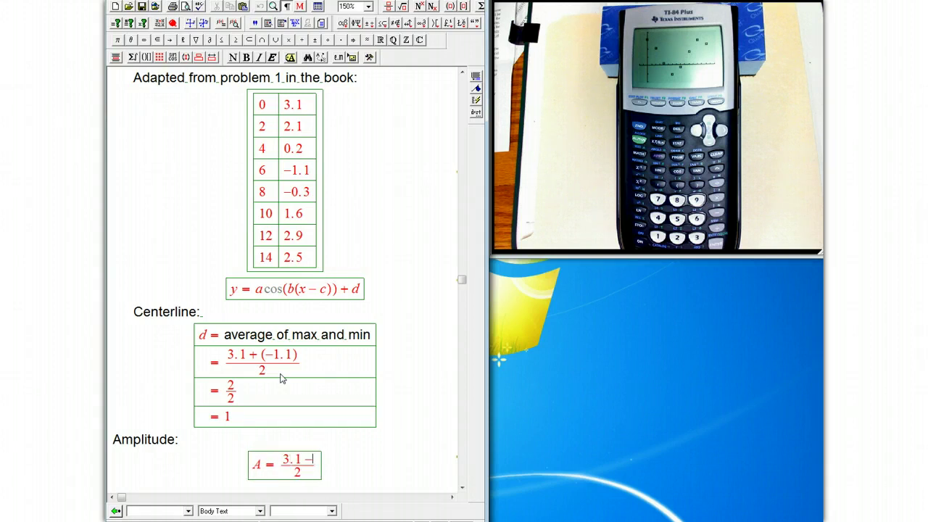
{"action": "type", "text": "(-1.1"}
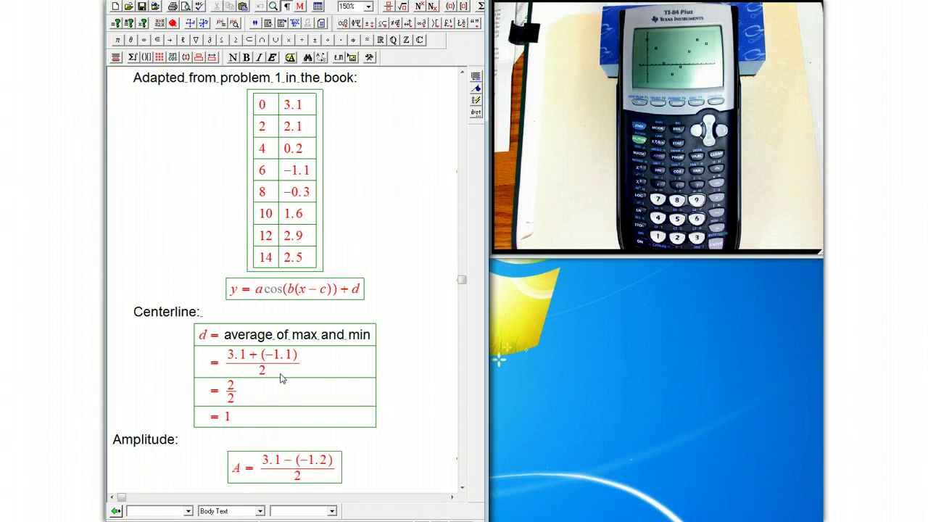
{"action": "key", "text": "Right"}
{"action": "key", "text": "Right"}
{"action": "key", "text": "Return"}
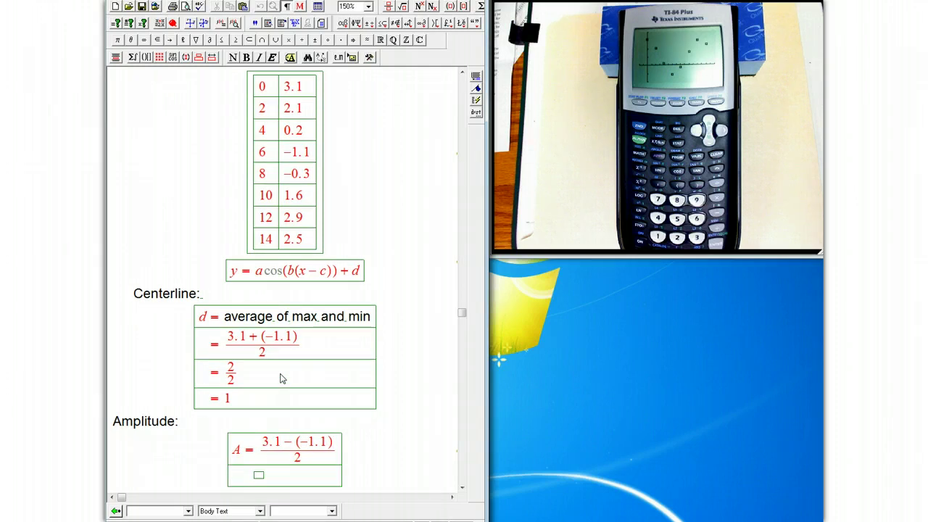
{"action": "type", "text": "= 4.2/2"}
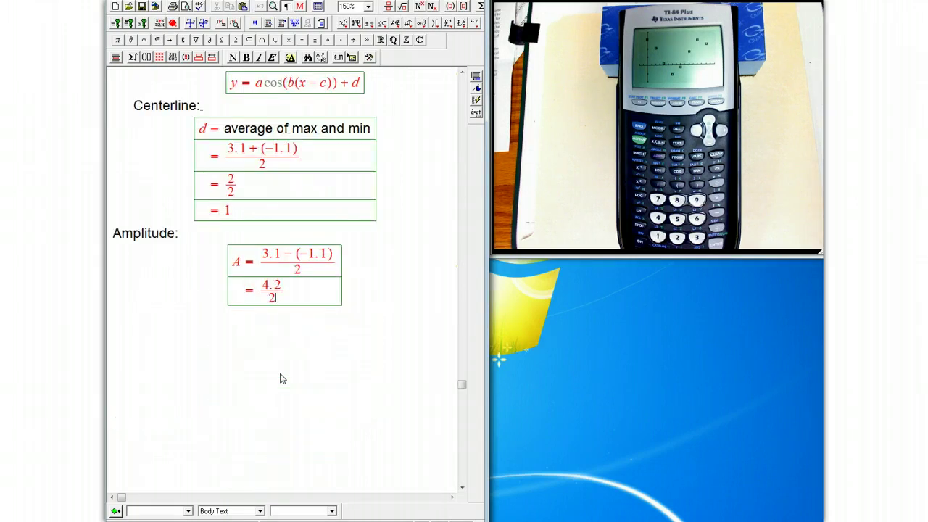
{"action": "key", "text": "Return"}
{"action": "type", "text": "=2.1"}
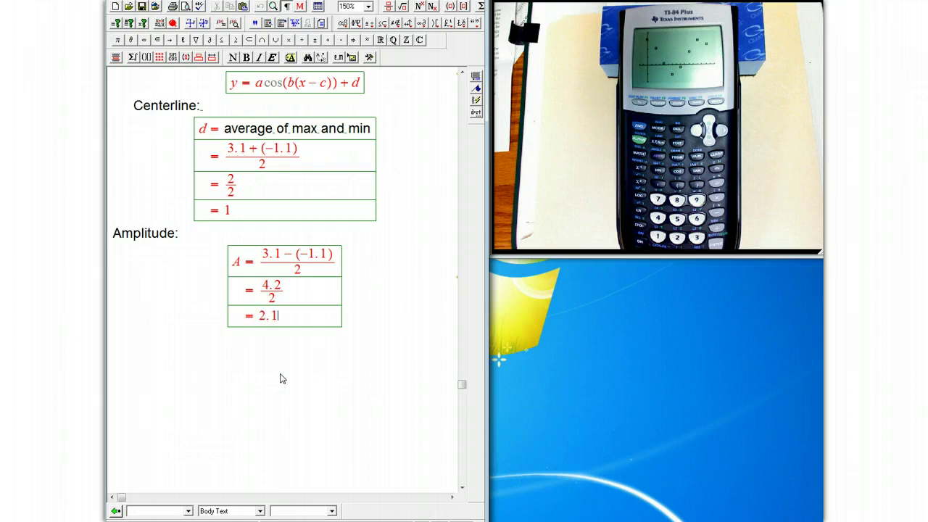
- Append the rows |a| = 2.1 and a = 2.1 to the amplitude display
{"action": "key", "text": "Up"}
{"action": "key", "text": "Up"}
{"action": "key", "text": "Return"}
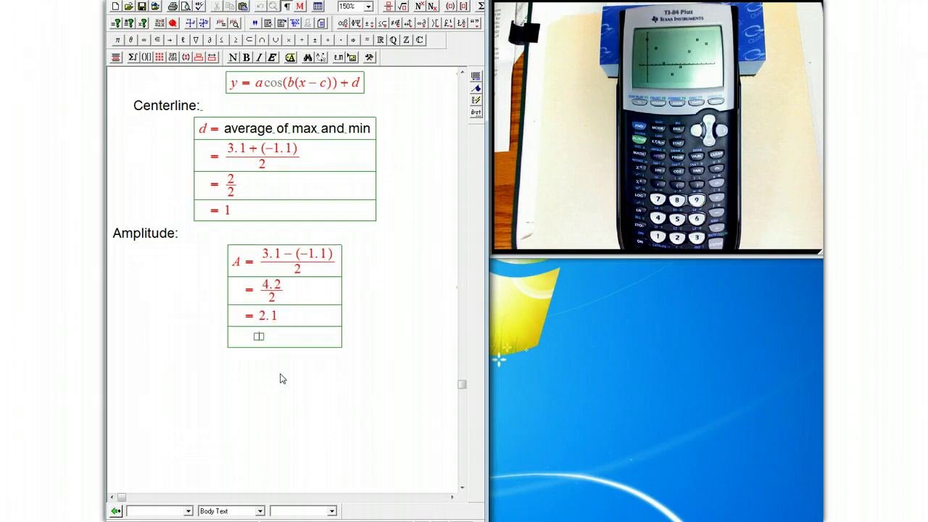
{"action": "key", "text": "ctrl+bar"}
{"action": "type", "text": "a| = "}
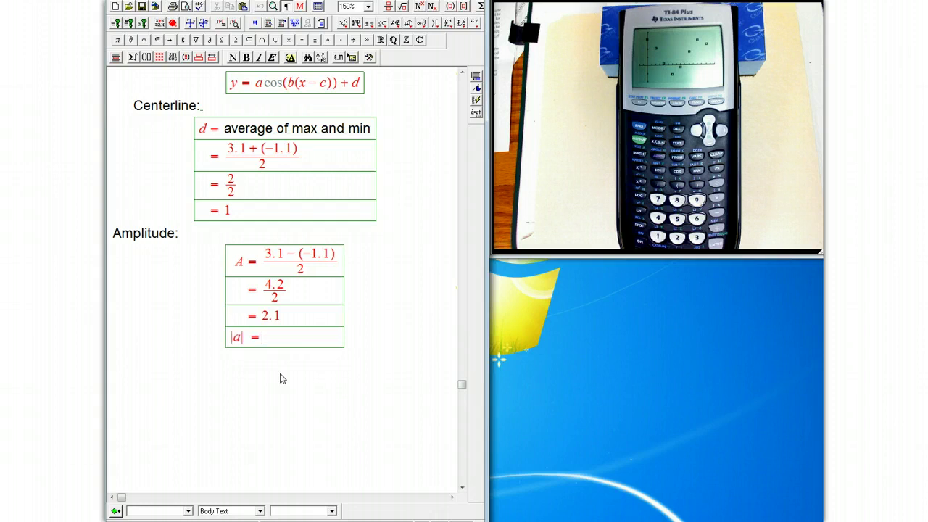
{"action": "type", "text": "2.1"}
{"action": "key", "text": "Return"}
{"action": "type", "text": "a=2.1"}
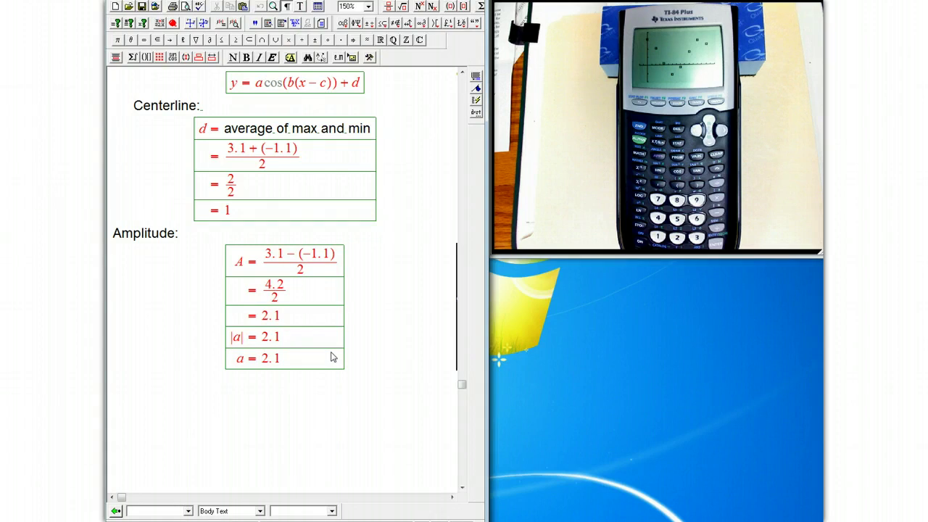
- Type the Period: heading below the amplitude work with an empty display beneath it
{"action": "key", "text": "Return"}
{"action": "type", "text": "period"}
{"action": "key", "text": "BackSpace"}
{"action": "key", "text": "BackSpace"}
{"action": "key", "text": "BackSpace"}
{"action": "key", "text": "BackSpace"}
{"action": "key", "text": "BackSpace"}
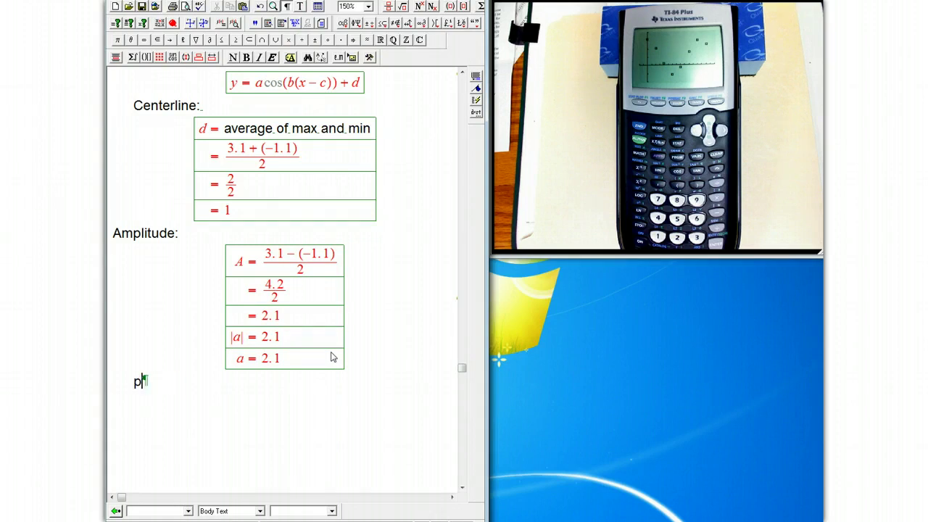
{"action": "key", "text": "BackSpace"}
{"action": "type", "text": "Period"}
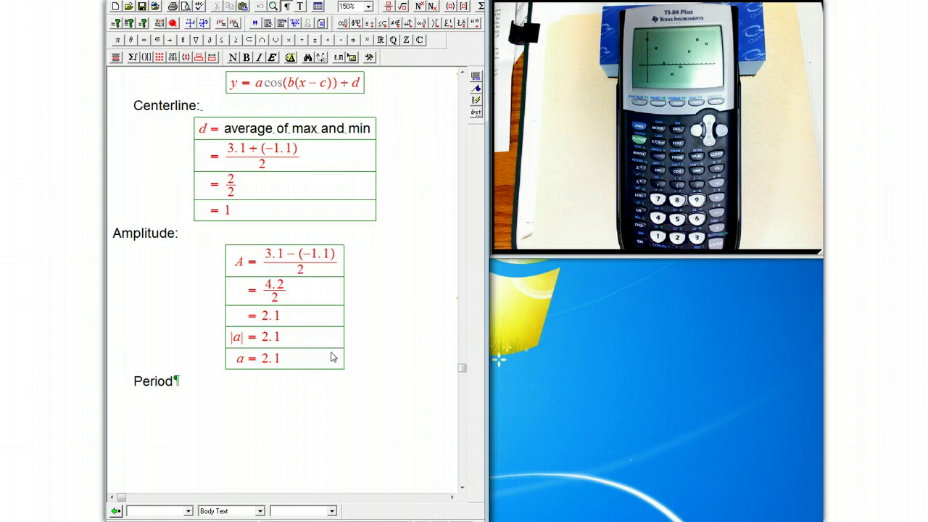
{"action": "type", "text": ":"}
{"action": "key", "text": "ctrl+d"}
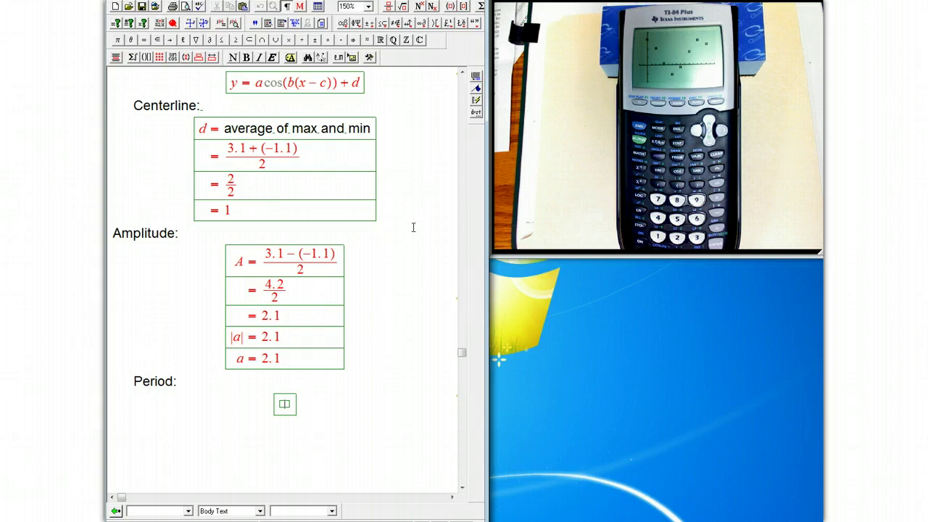
- Enter P = 2∗6 = 12 and a second row 2π/b = 12 in the Period display
{"action": "scroll", "coordinate": [406, 217], "scroll_direction": "up", "scroll_amount": 5}
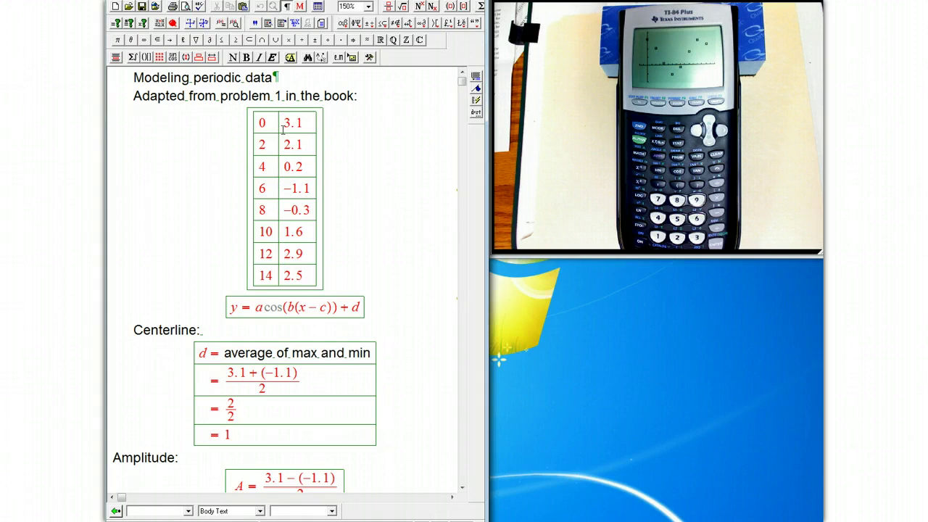
{"action": "scroll", "coordinate": [460, 336], "scroll_direction": "down", "scroll_amount": 5}
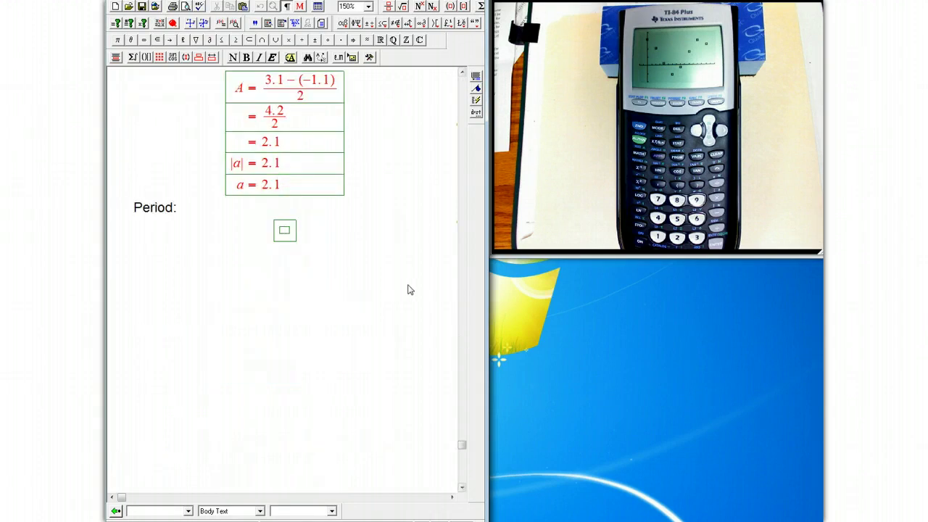
{"action": "type", "text": "P = 2 * 6 = 12"}
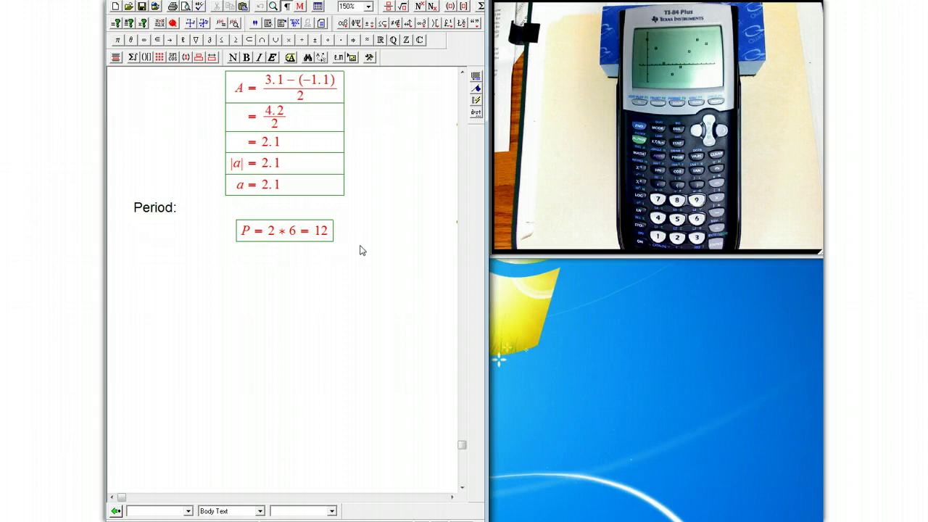
{"action": "key", "text": "Return"}
{"action": "key", "text": "ctrl+f"}
{"action": "type", "text": "2"}
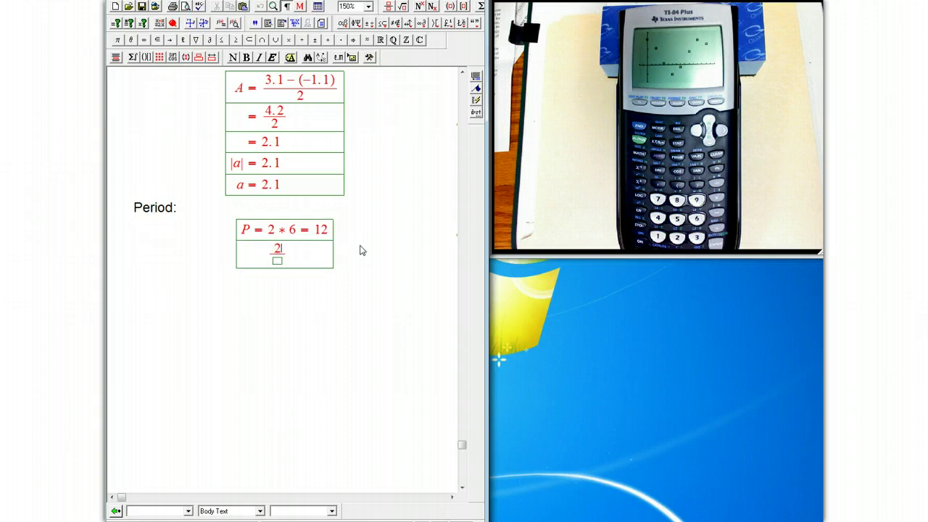
{"action": "key", "text": "ctrl+g"}
{"action": "type", "text": "p"}
{"action": "type", "text": "b"}
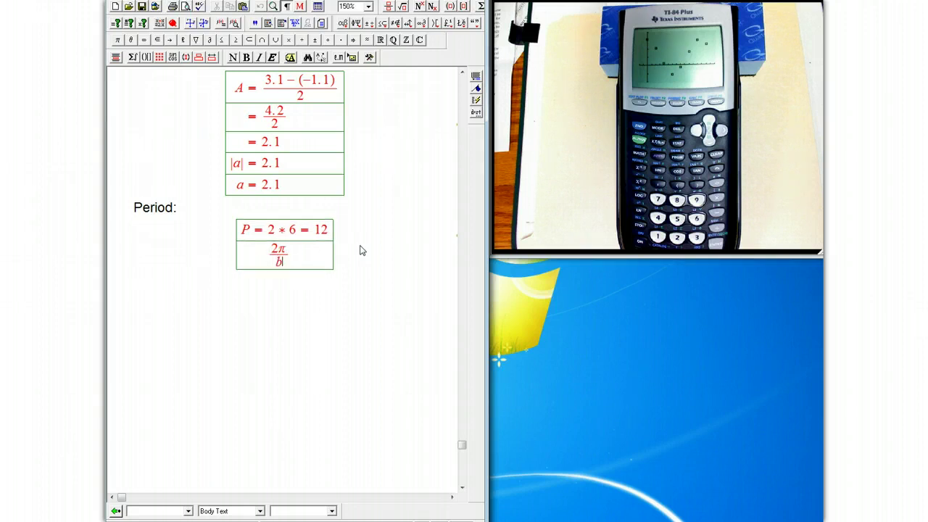
{"action": "key", "text": "Right"}
{"action": "type", "text": "=12"}
- Add the row b = 2π/12 = π/6 to the Period display
{"action": "key", "text": "Return"}
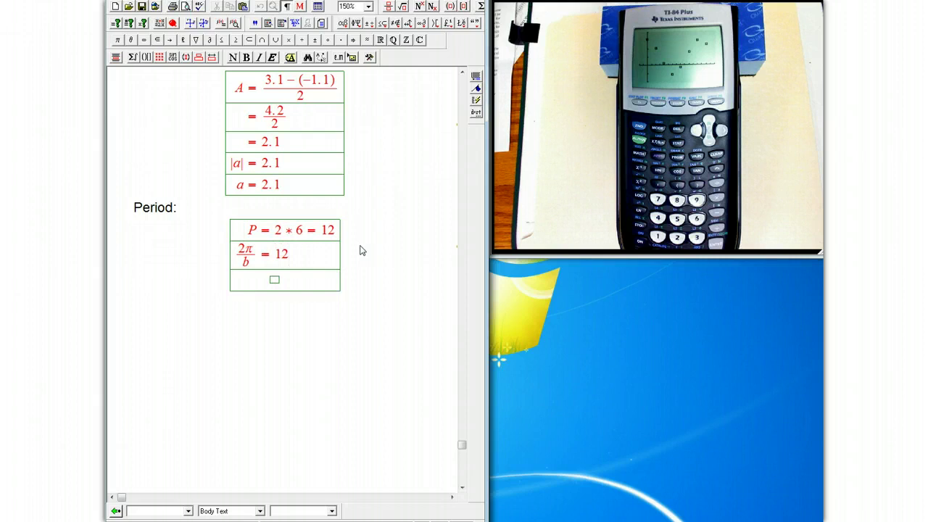
{"action": "type", "text": "b="}
{"action": "key", "text": "ctrl+f"}
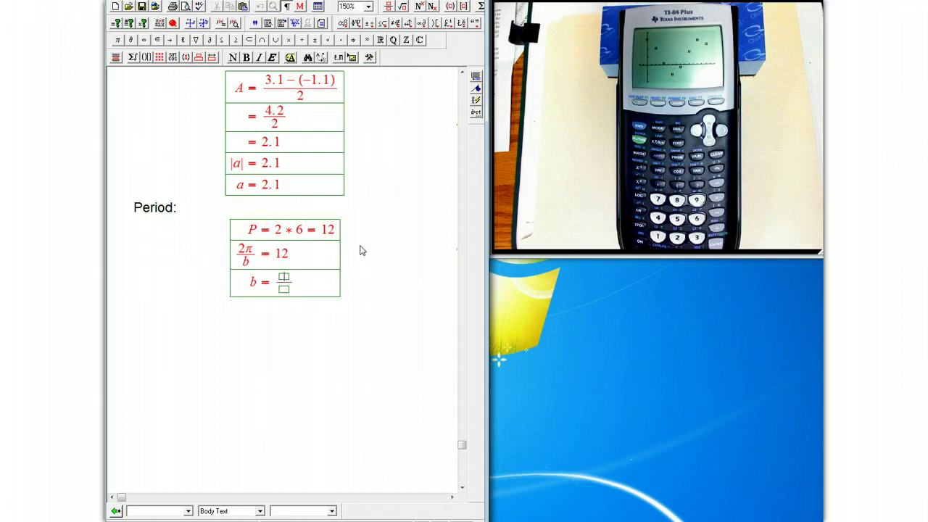
{"action": "type", "text": "2/"}
{"action": "key", "text": "ctrl+g"}
{"action": "key", "text": "p"}
{"action": "key", "text": "Tab"}
{"action": "type", "text": "12"}
{"action": "key", "text": "Right"}
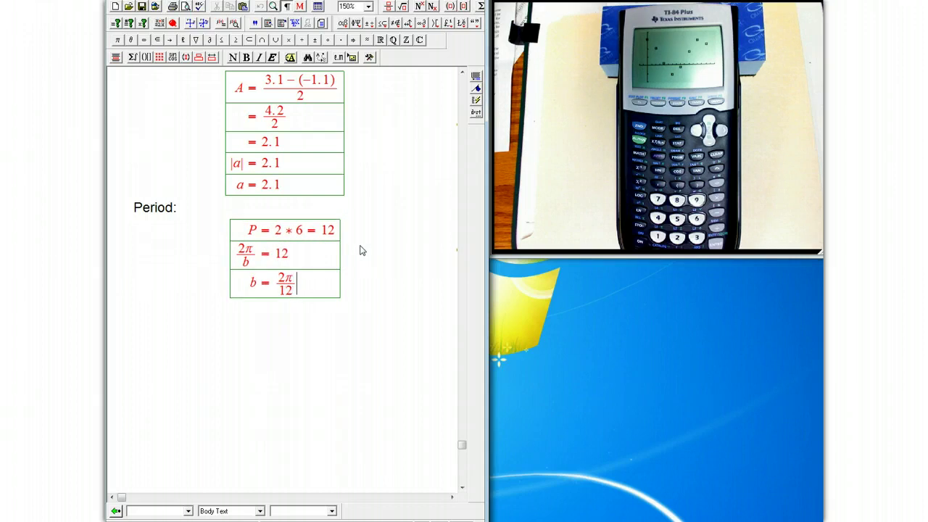
{"action": "type", "text": "="}
{"action": "key", "text": "ctrl+f"}
{"action": "key", "text": "ctrl+g"}
{"action": "key", "text": "p"}
{"action": "key", "text": "Tab"}
{"action": "type", "text": "6"}
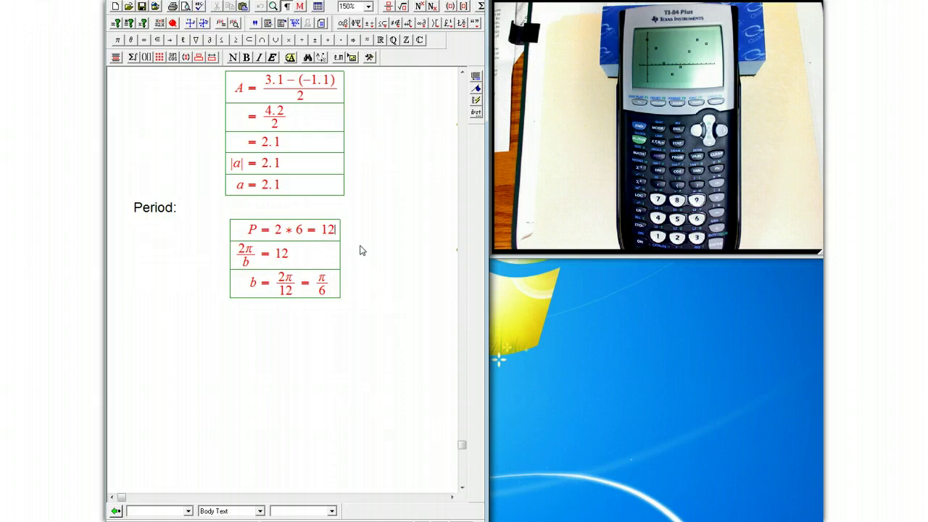
- Add a Phase shift: label in a new paragraph below the period display
{"action": "left_click", "coordinate": [361, 250]}
{"action": "key", "text": "Down"}
{"action": "key", "text": "Right"}
{"action": "key", "text": "Right"}
{"action": "key", "text": "Return"}
{"action": "type", "text": "Phase shift:"}
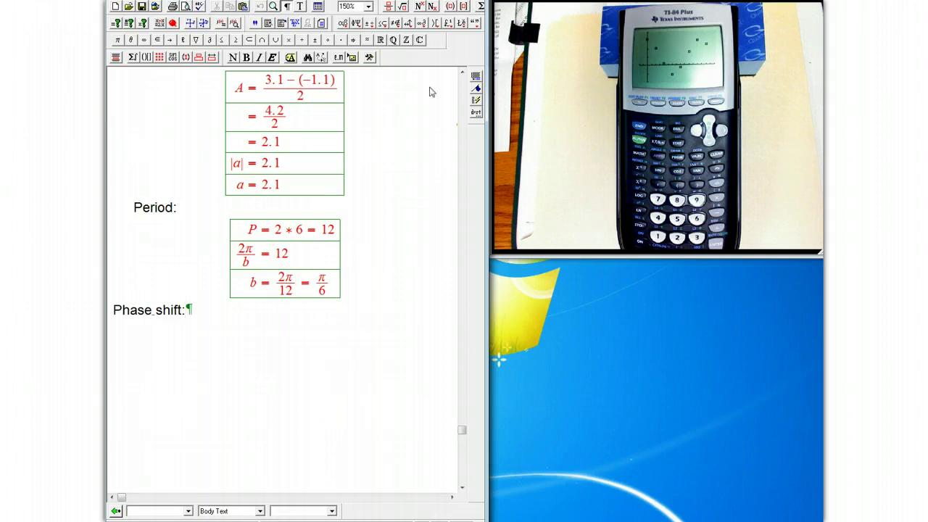
- Check the data table, then append 'anchor point is the maximum' to the Phase shift line
{"action": "left_click", "coordinate": [462, 74]}
{"action": "left_click", "coordinate": [462, 74]}
{"action": "left_click", "coordinate": [462, 74]}
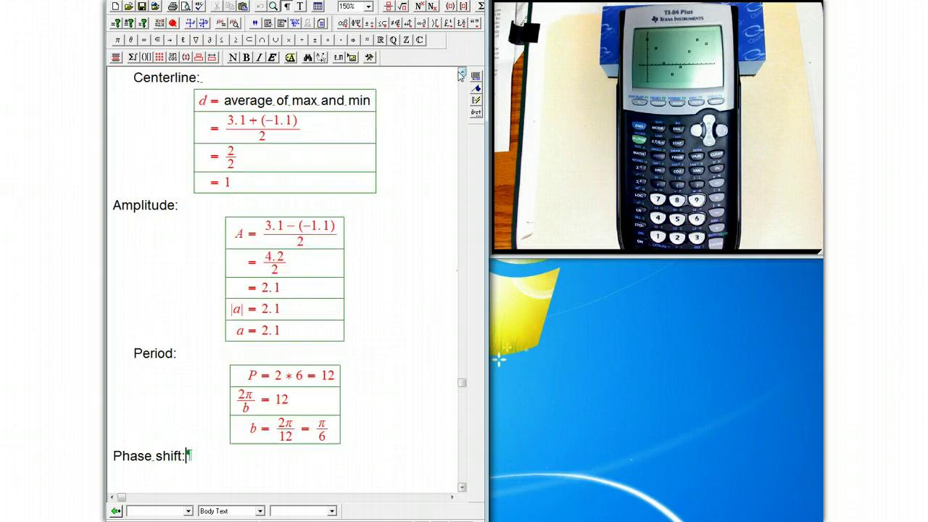
{"action": "left_click", "coordinate": [461, 74]}
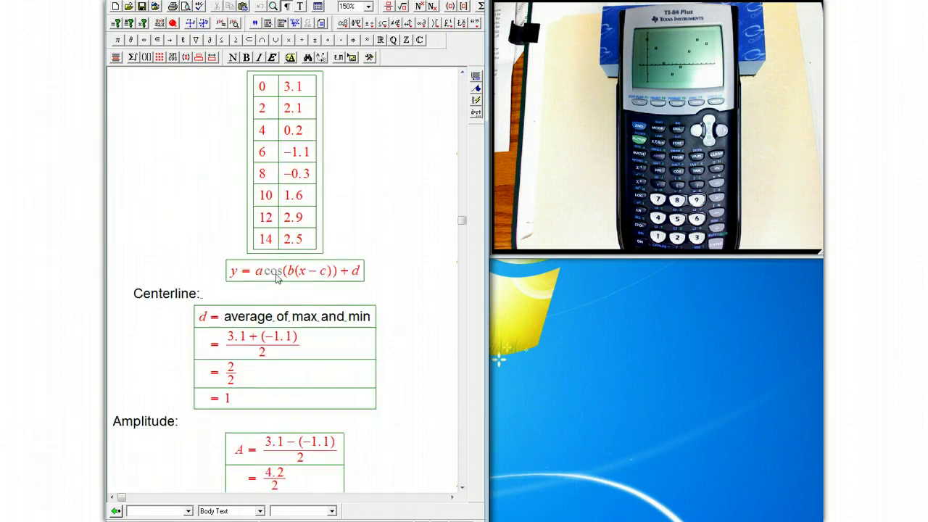
{"action": "left_click", "coordinate": [461, 491]}
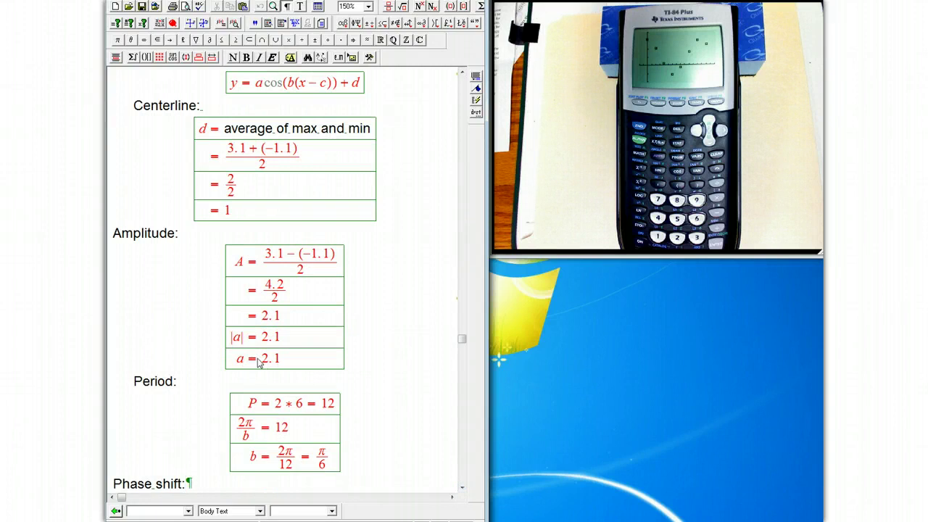
{"action": "type", "text": "anchor"}
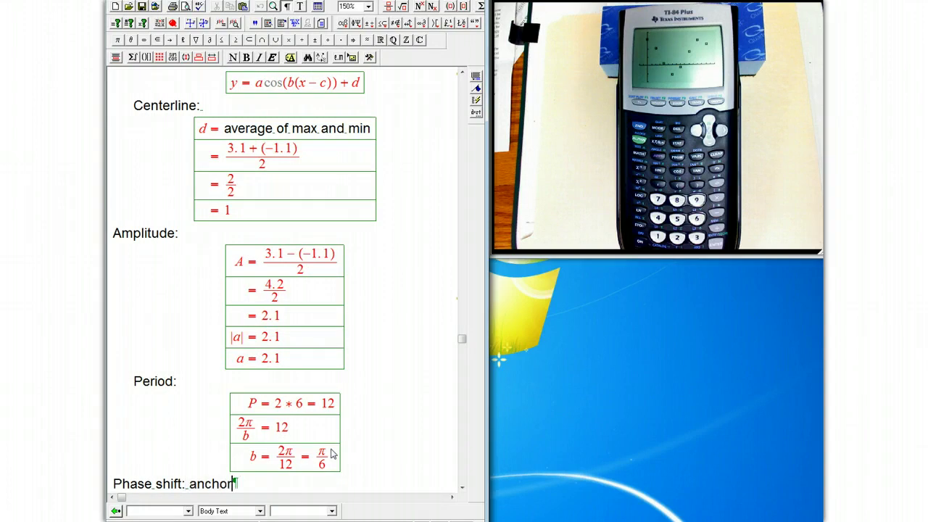
{"action": "type", "text": " point is"}
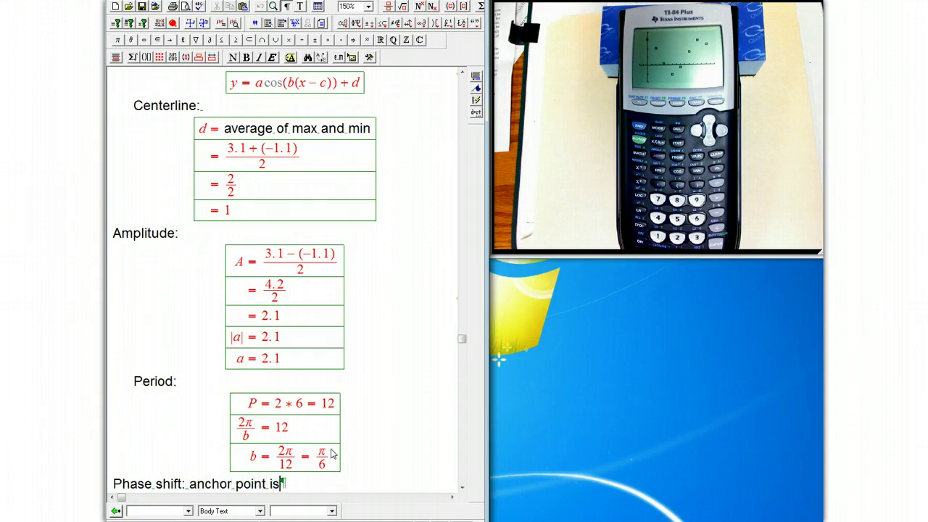
{"action": "type", "text": " the maximum"}
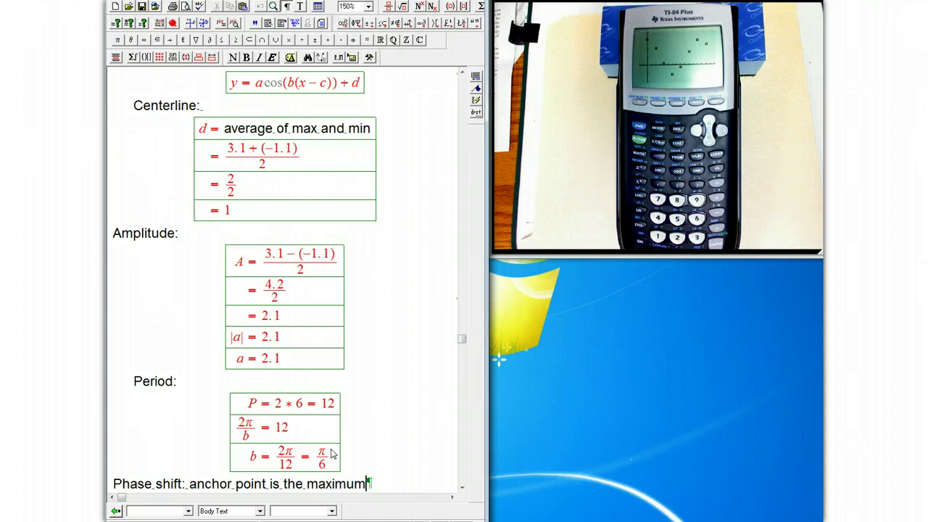
{"action": "left_click", "coordinate": [462, 93]}
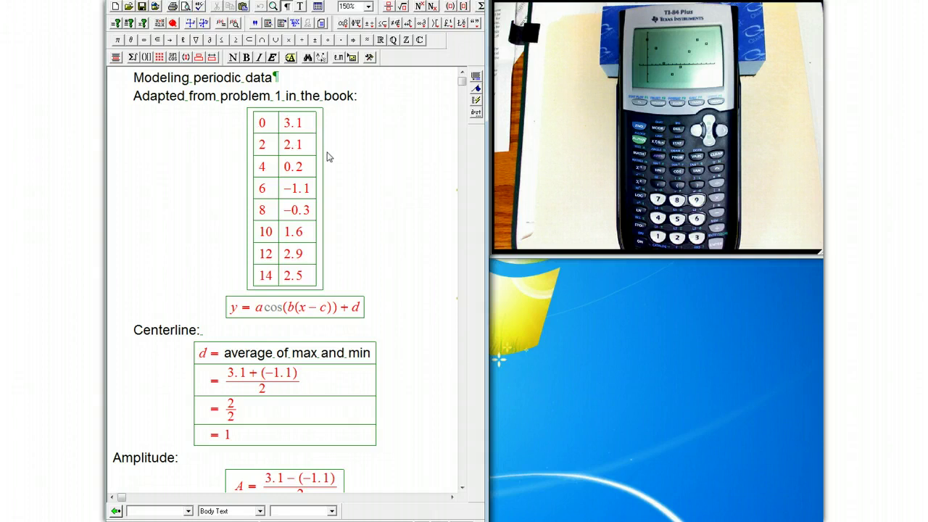
{"action": "left_click", "coordinate": [464, 444]}
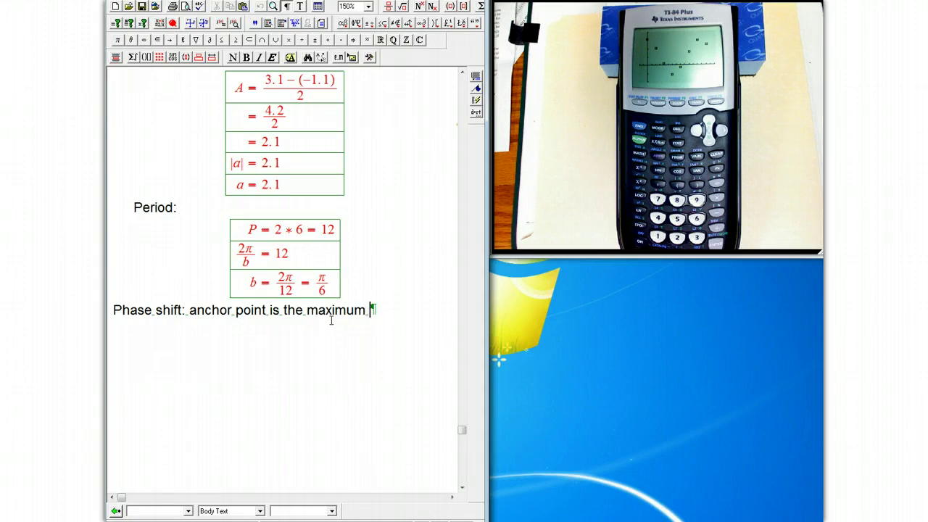
{"action": "left_click", "coordinate": [462, 103]}
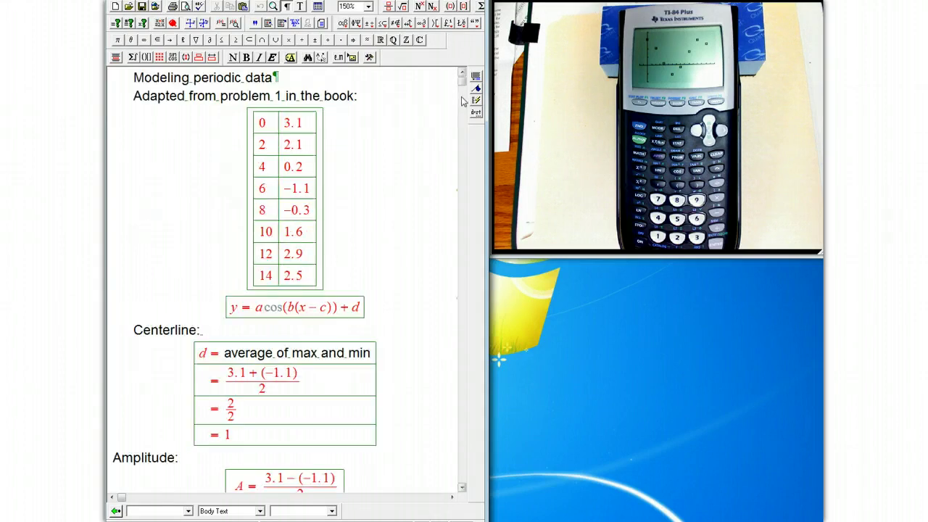
{"action": "left_click", "coordinate": [466, 395]}
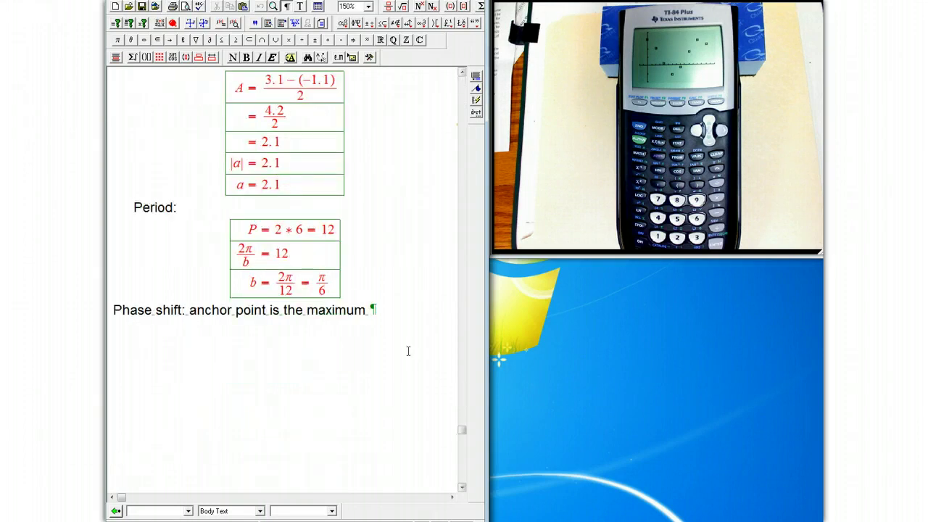
- Insert a display with y = 2.1 cos(π/6 (x − 0)) + 1 below the Phase shift line
{"action": "key", "text": "ctrl+d"}
{"action": "type", "text": "y"}
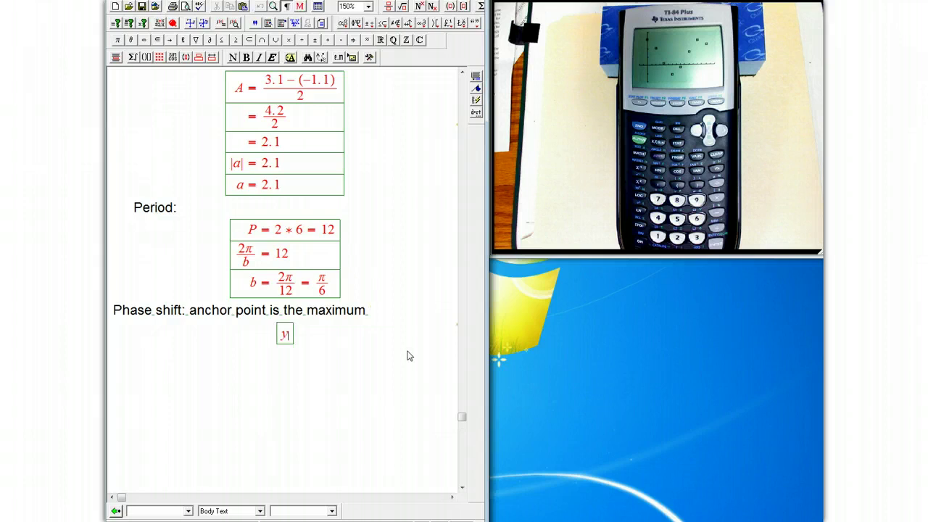
{"action": "type", "text": " = 2.1 cos("}
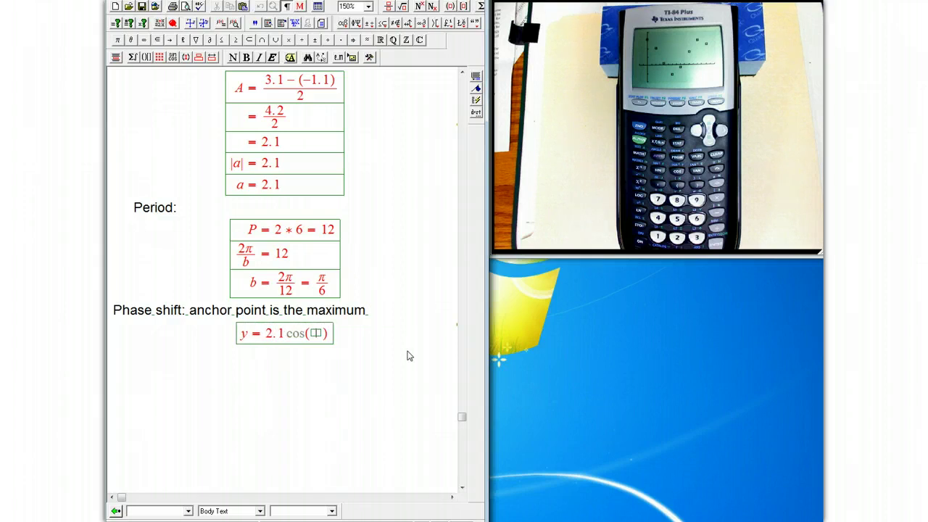
{"action": "type", "text": "/"}
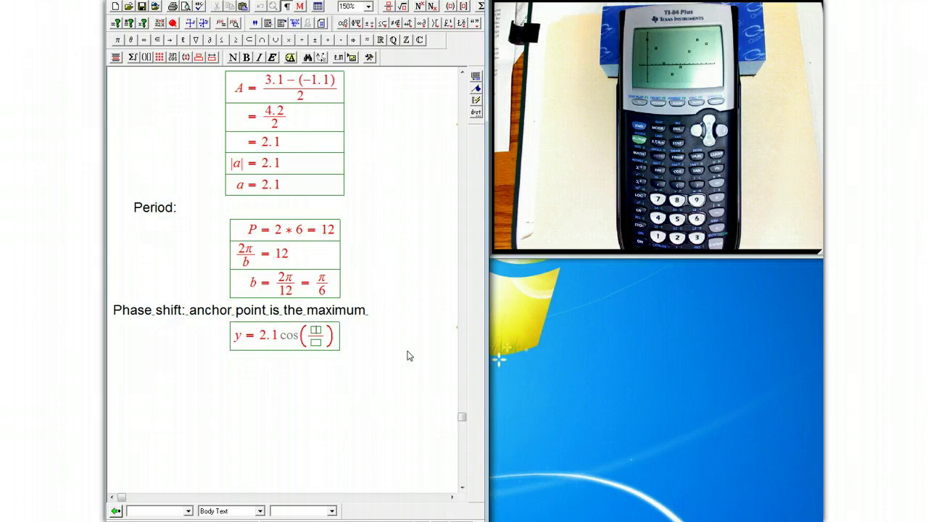
{"action": "key", "text": "ctrl+g"}
{"action": "key", "text": "p"}
{"action": "key", "text": "Tab"}
{"action": "type", "text": "6"}
{"action": "key", "text": "Right"}
{"action": "type", "text": "("}
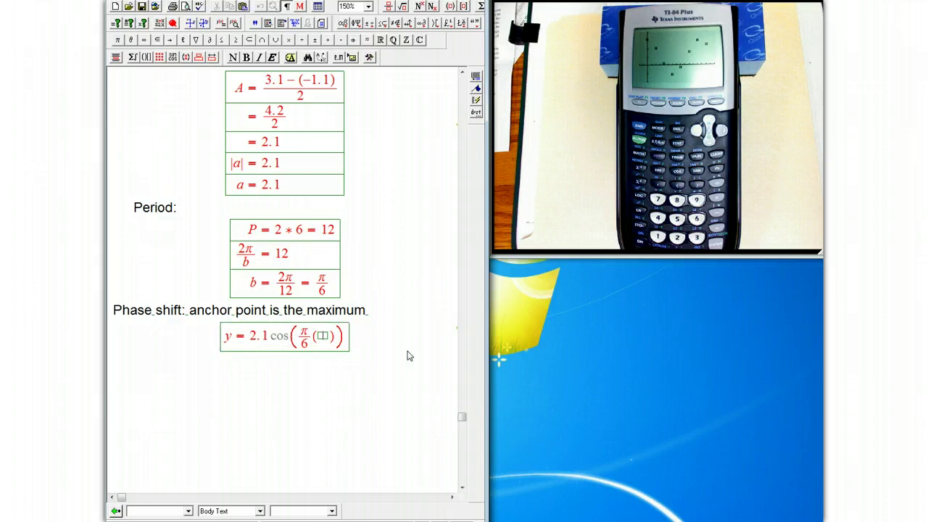
{"action": "type", "text": "x-"}
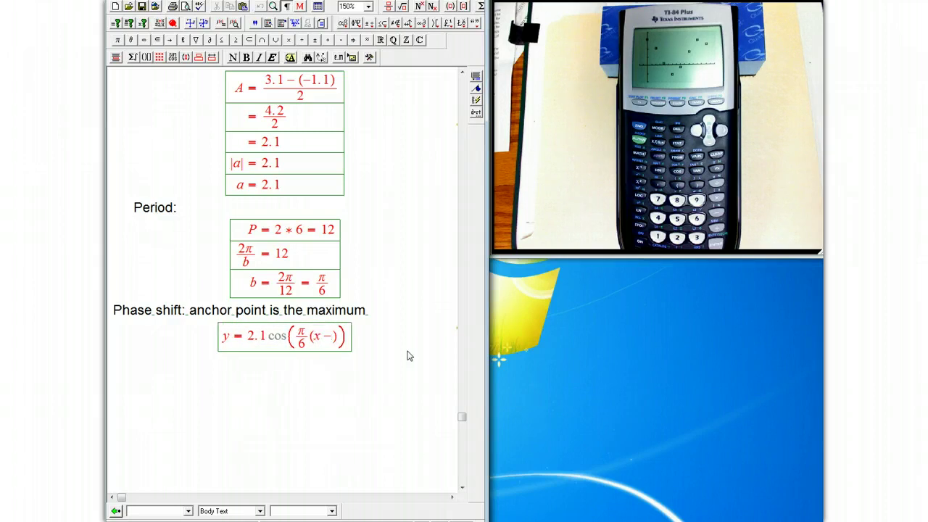
{"action": "type", "text": "0"}
{"action": "key", "text": "Right"}
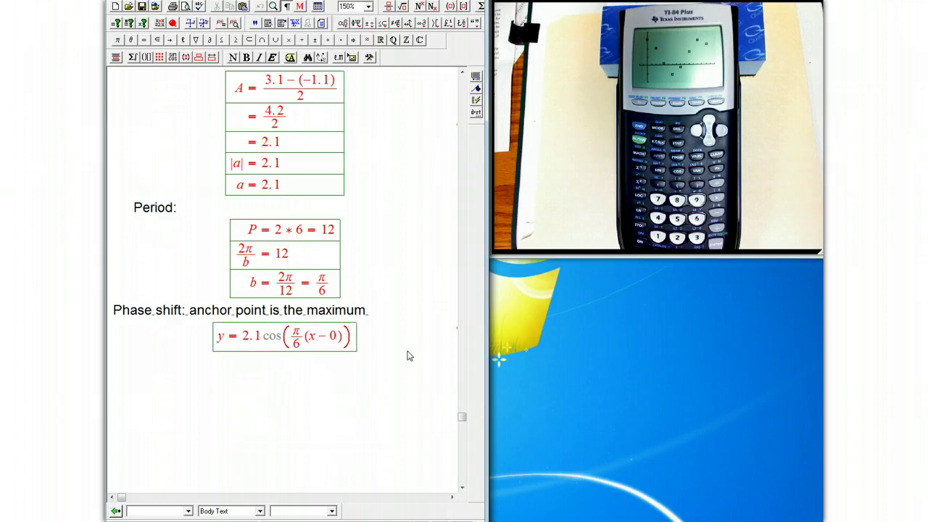
{"action": "type", "text": "+ "}
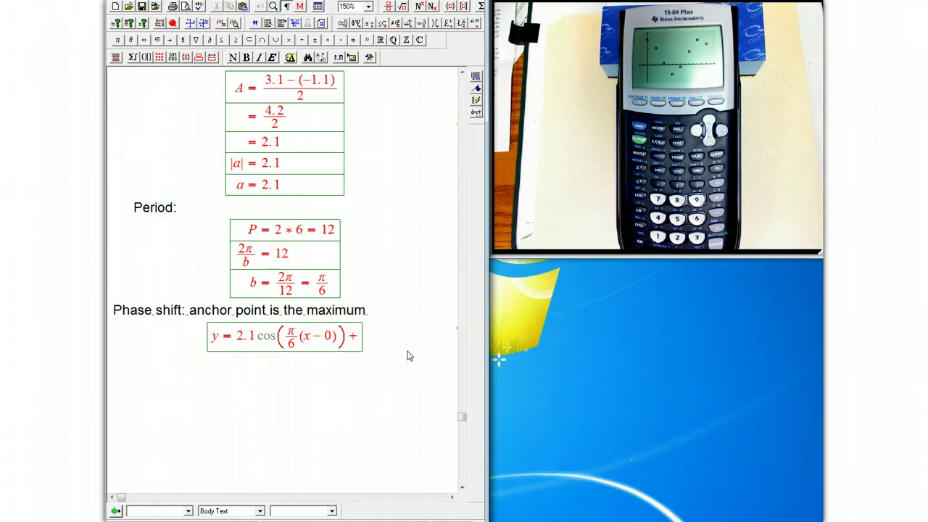
{"action": "type", "text": "1"}
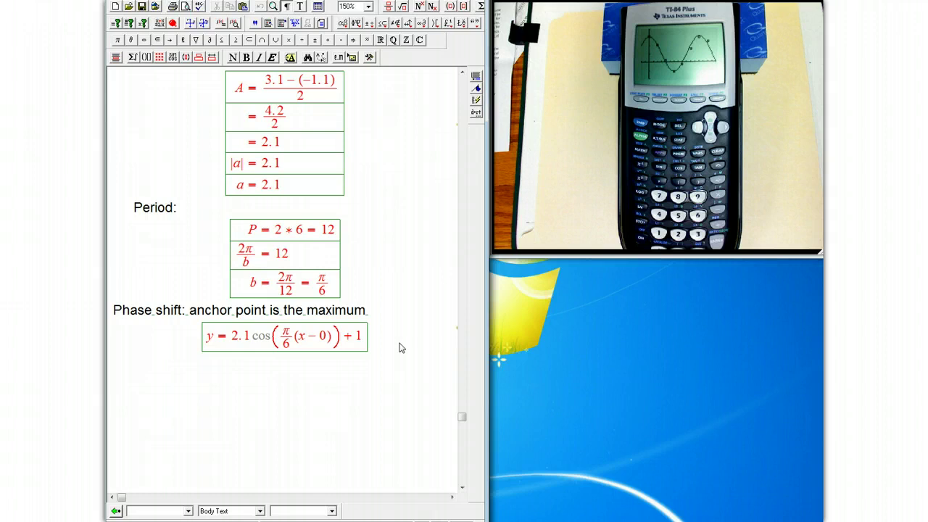
- Start a new line below the finished phase-shift equation
{"action": "key", "text": "Return"}
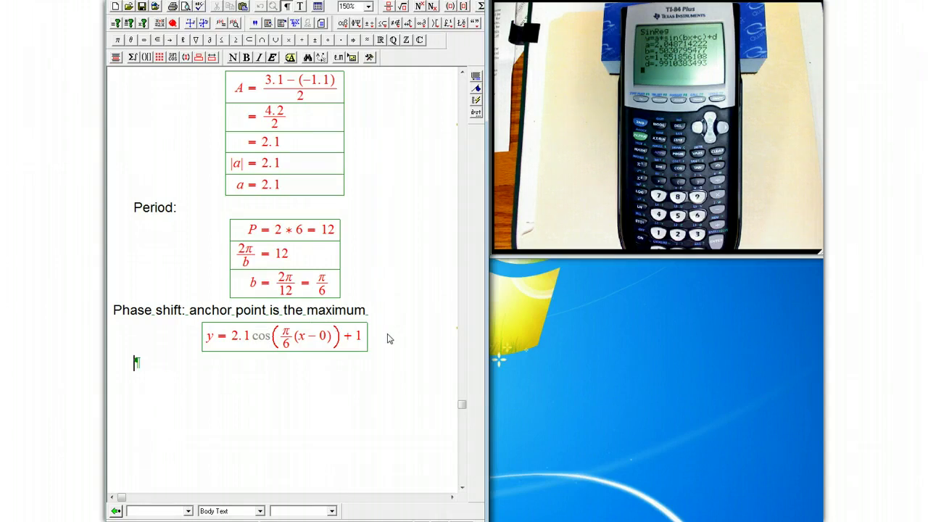
- Type the heading 'Last thing: evaluate badness of fit:'
{"action": "type", "text": "Last th"}
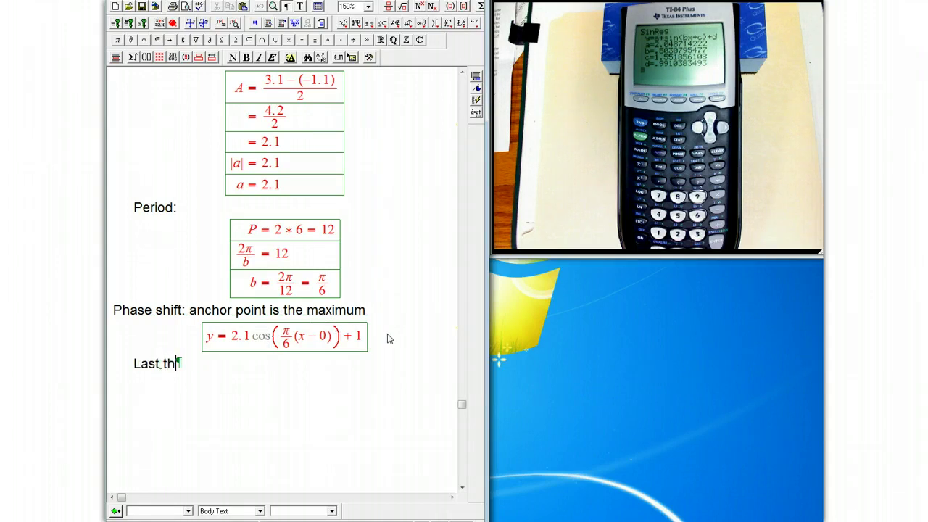
{"action": "type", "text": "ing: evaluate badne"}
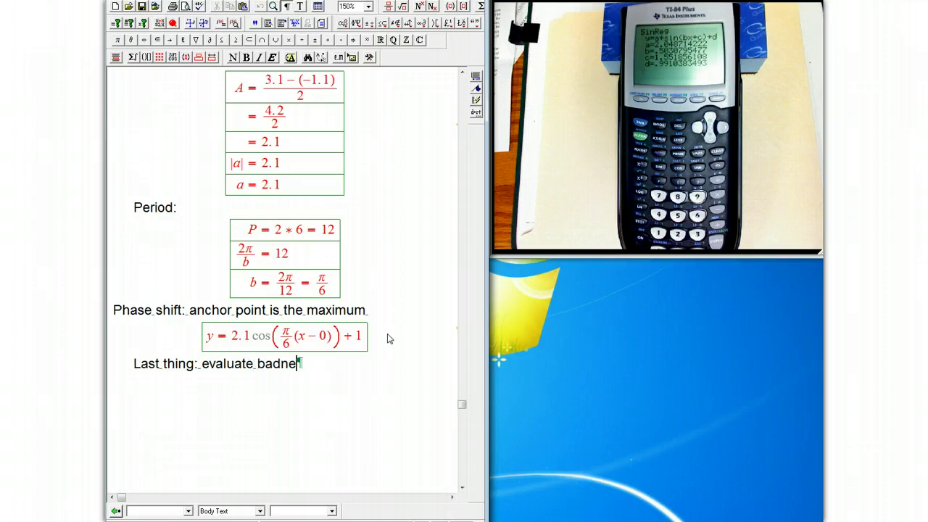
{"action": "type", "text": "ss of fit:"}
- Add a display reading 'badness = average of the relative errors', mixing text and math
{"action": "key", "text": "ctrl+d"}
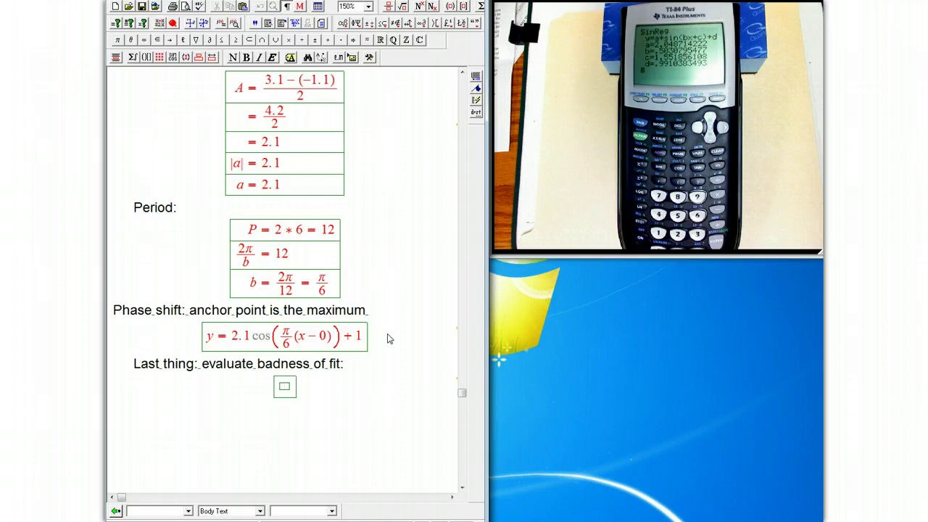
{"action": "key", "text": "ctrl+t"}
{"action": "type", "text": "badne"}
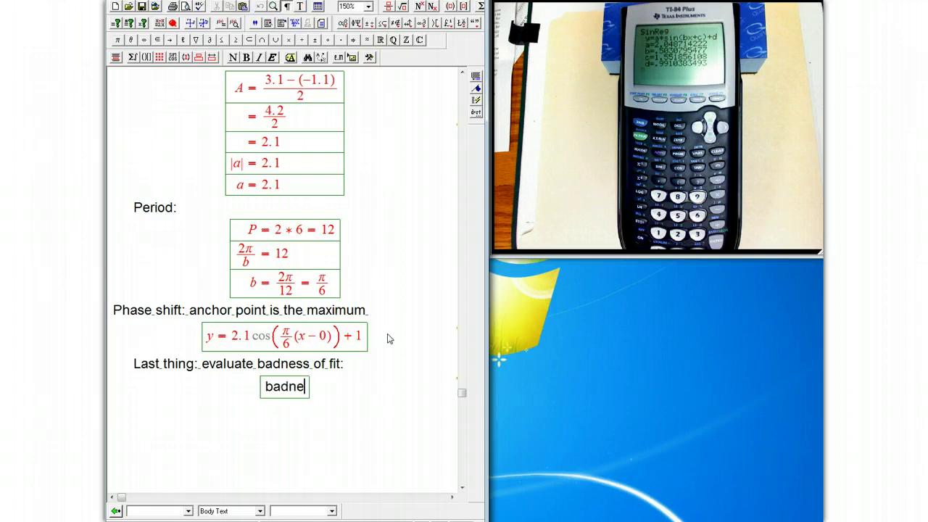
{"action": "type", "text": "ss"}
{"action": "key", "text": "ctrl+m"}
{"action": "type", "text": "="}
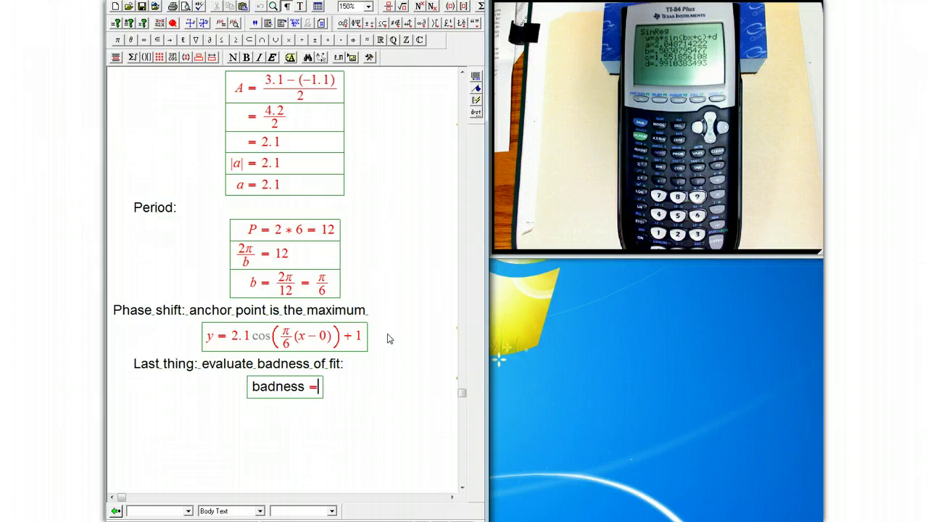
{"action": "key", "text": "ctrl+t"}
{"action": "type", "text": "average of "}
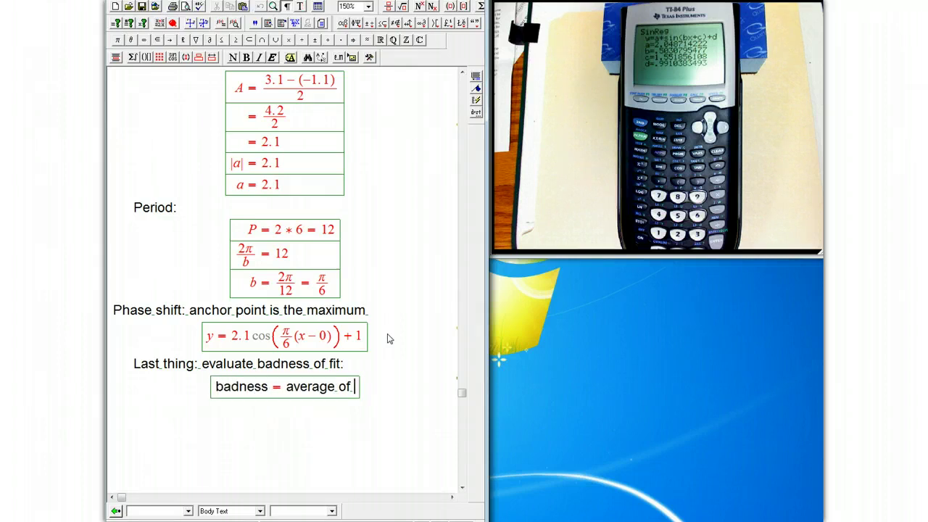
{"action": "type", "text": "the relative errors"}
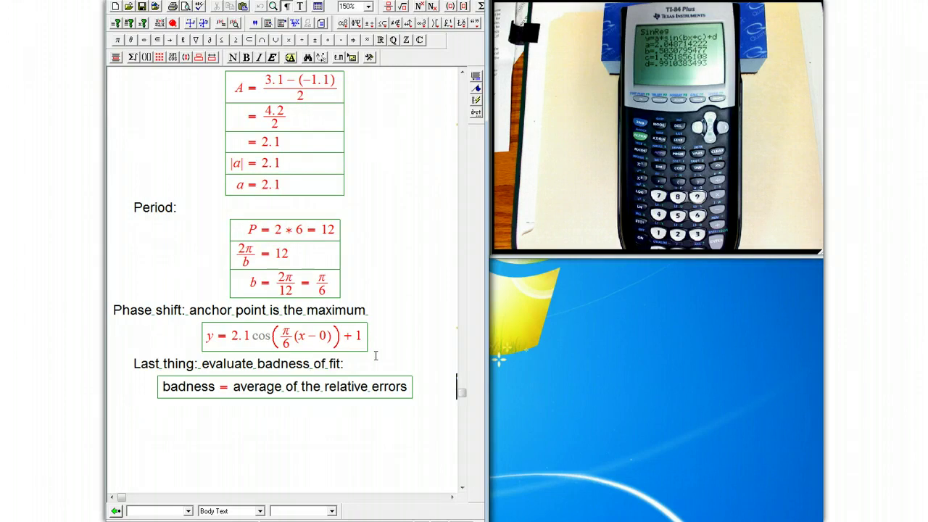
- Add a new paragraph 'Method: evaluate y(x) at x = 0, 2, …' with y(x) and the x values in math
{"action": "key", "text": "Return"}
{"action": "type", "text": "Method: "}
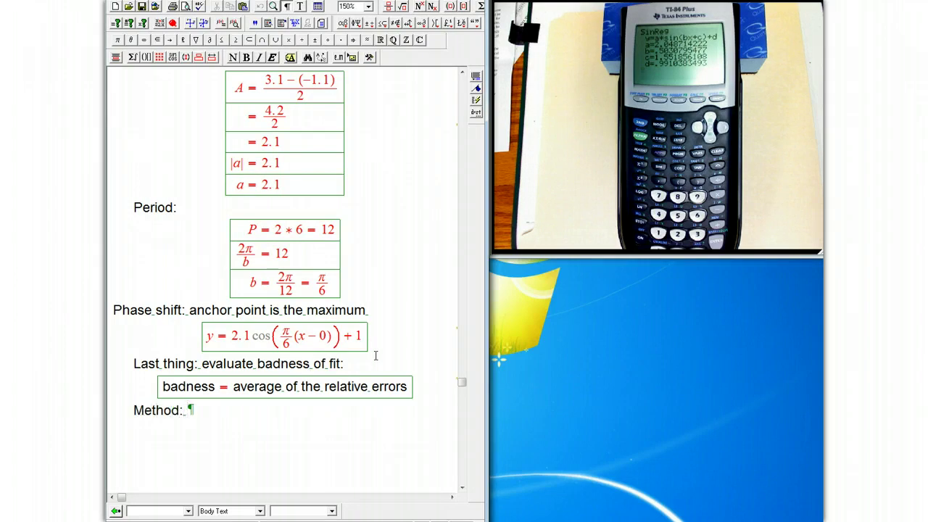
{"action": "type", "text": "evaluate "}
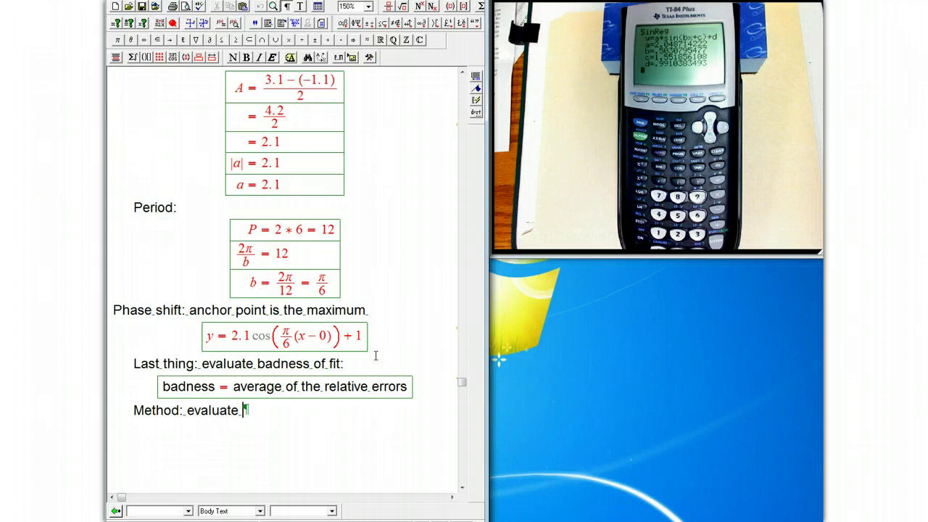
{"action": "type", "text": "y"}
{"action": "key", "text": "BackSpace"}
{"action": "key", "text": "ctrl+shift+a"}
{"action": "type", "text": "y(x) at"}
{"action": "key", "text": "ctrl+m"}
{"action": "type", "text": "x=0,2,"}
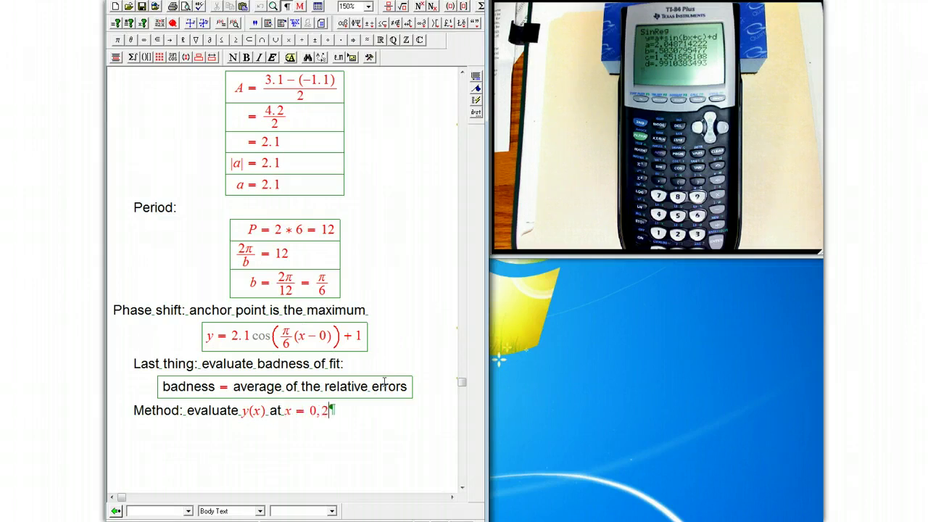
{"action": "scroll", "coordinate": [464, 110], "scroll_direction": "up", "scroll_amount": 10}
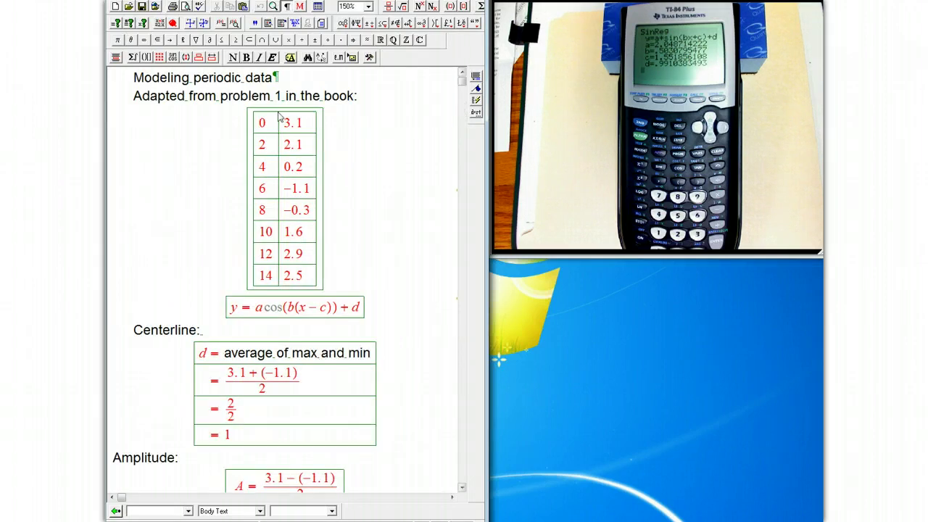
{"action": "left_click", "coordinate": [464, 458]}
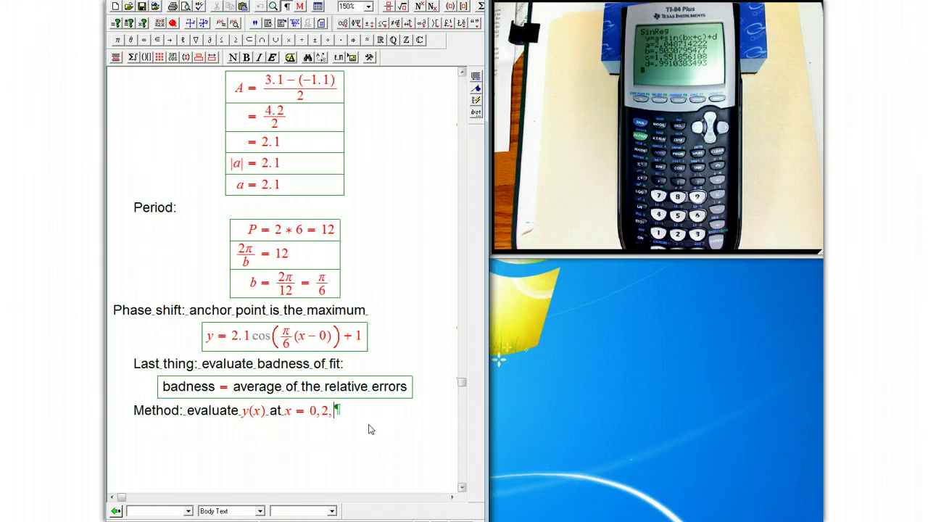
- On a new line, write 'Calculate the relative errors, average them over all data points.'
{"action": "key", "text": "Return"}
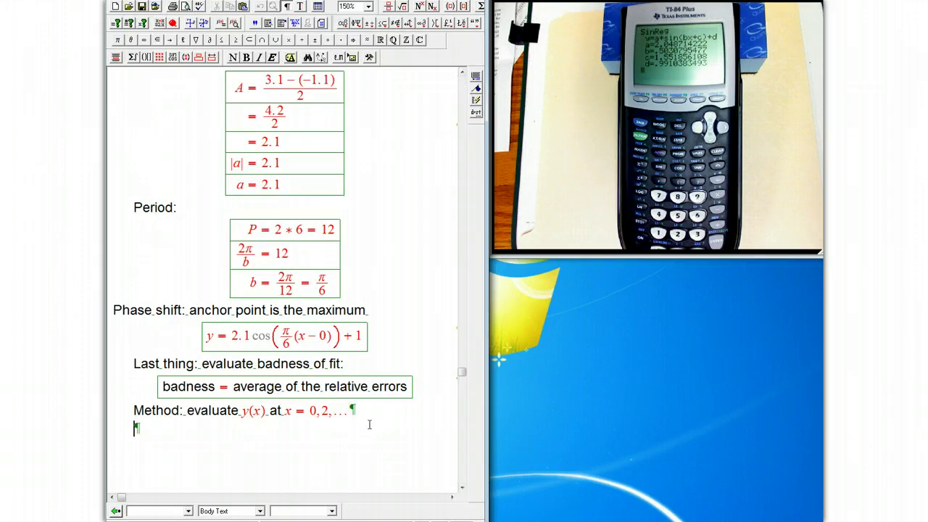
{"action": "type", "text": "Calculate "}
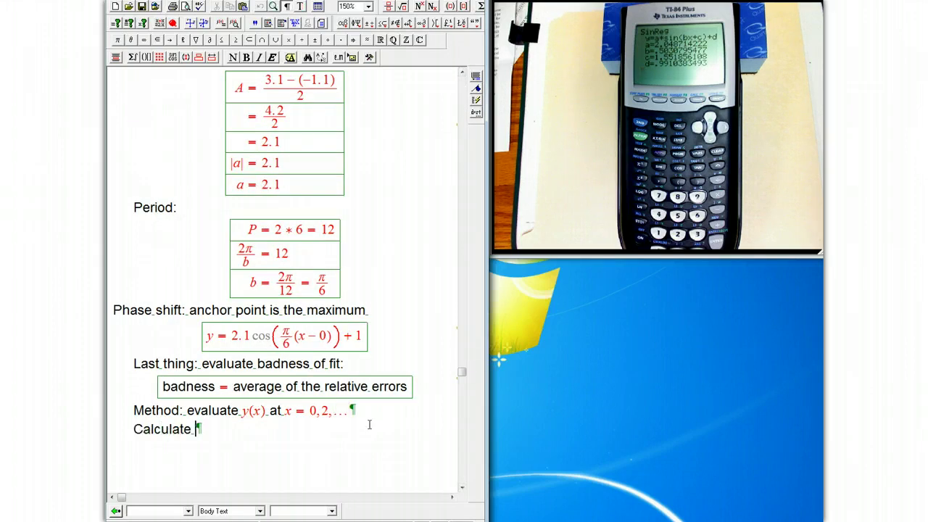
{"action": "type", "text": "the relative errors"}
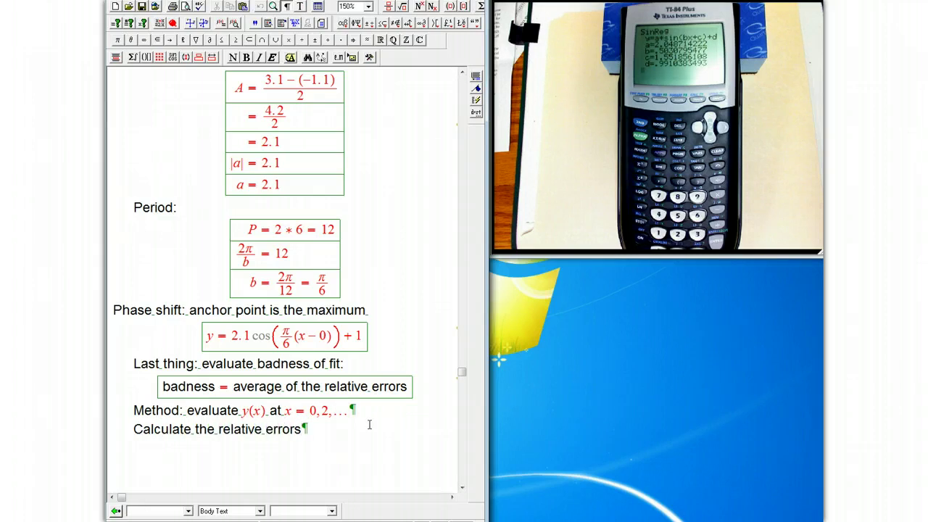
{"action": "type", "text": ", average them overall"}
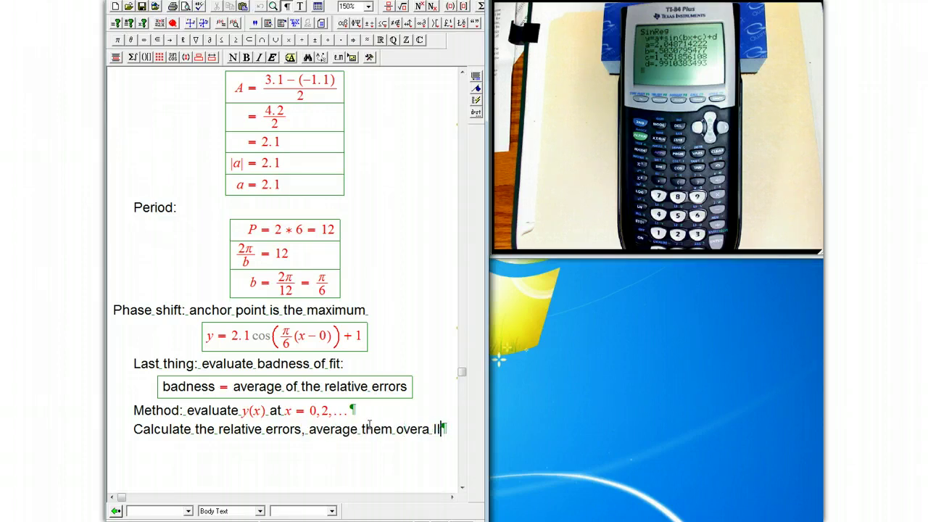
{"action": "key", "text": "BackSpace"}
{"action": "key", "text": "BackSpace"}
{"action": "key", "text": "BackSpace"}
{"action": "type", "text": "all data "}
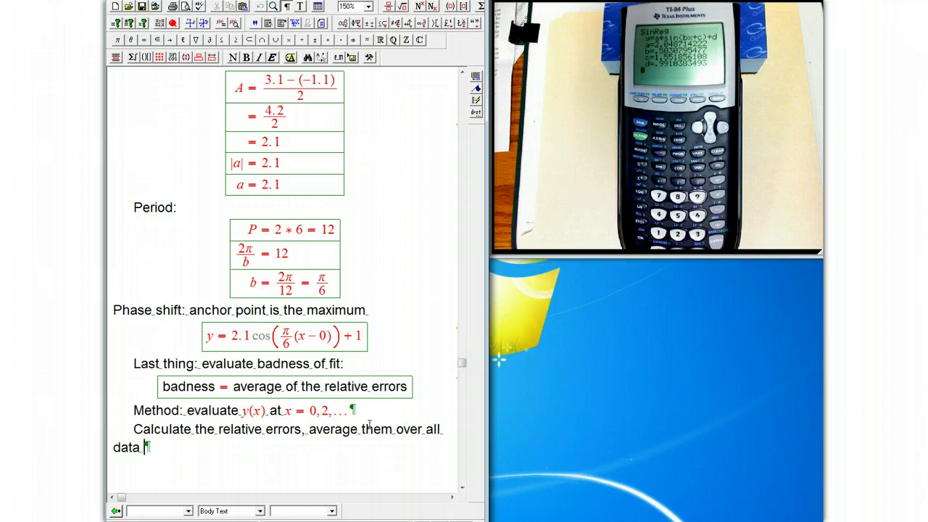
{"action": "type", "text": "points."}
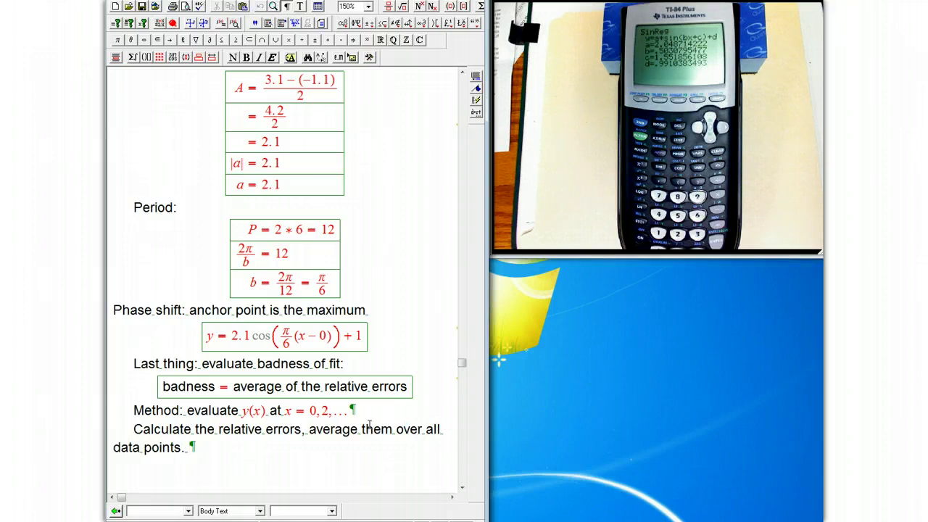